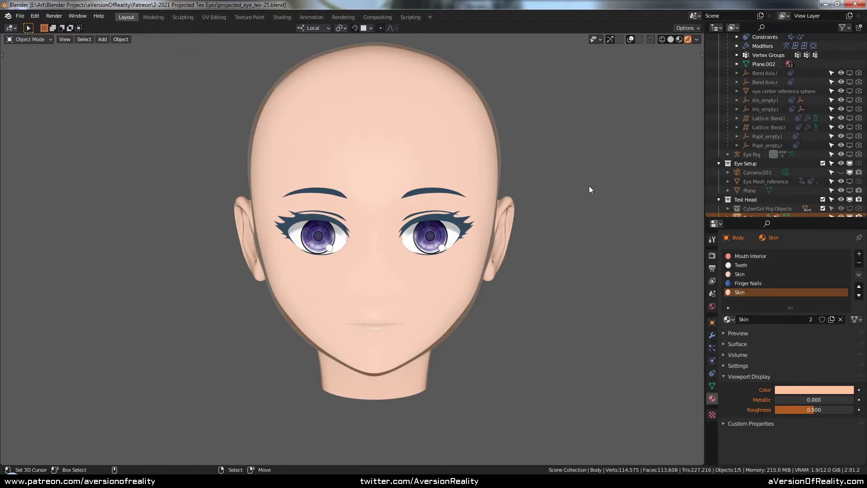
# Step: Show and select the eye center reference sphere, orbiting around the head to check the eye pivot
pyautogui.moveTo(588, 187); pyautogui.dragTo(451, 166, button='middle')
pyautogui.scroll(2, 455, 161)
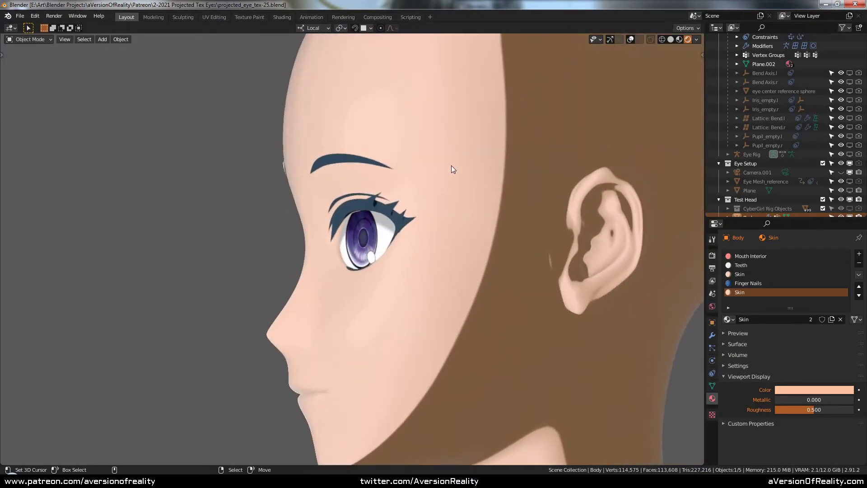
pyautogui.scroll(-5, 411, 189)
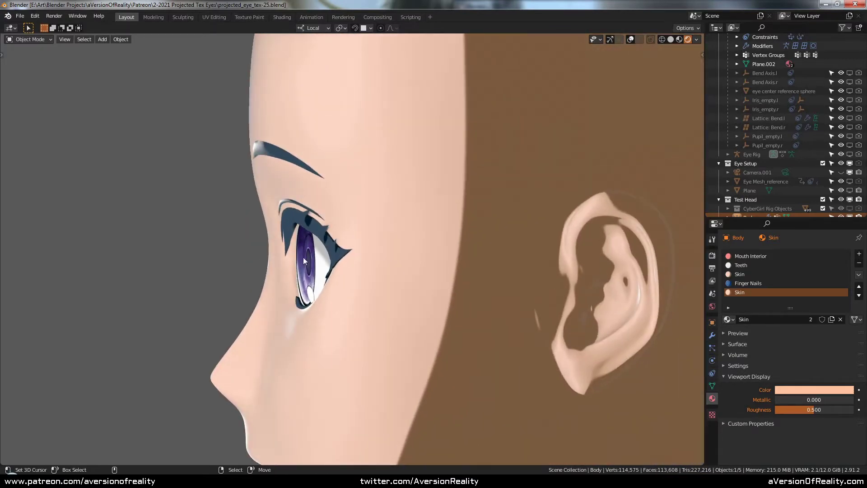
pyautogui.click(850, 92)
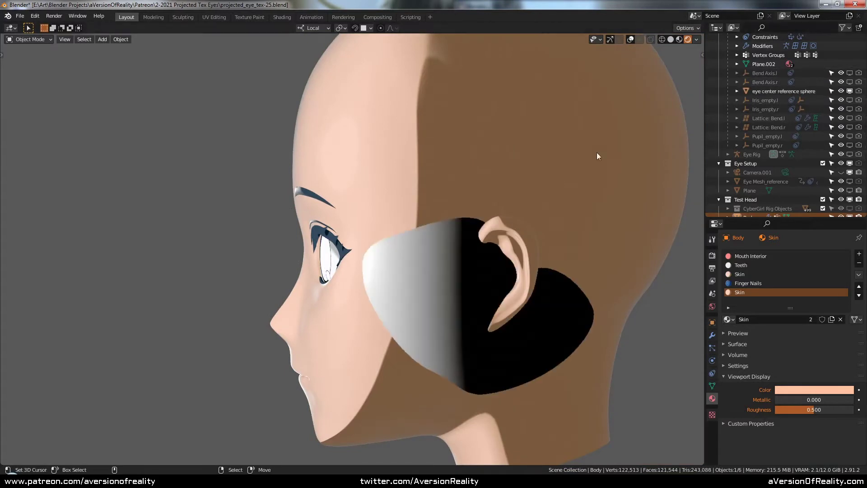
pyautogui.scroll(-4, 505, 143)
pyautogui.moveTo(471, 131); pyautogui.dragTo(523, 143, button='middle')
pyautogui.scroll(2, 515, 248)
pyautogui.click(515, 249)
pyautogui.moveTo(516, 248); pyautogui.dragTo(362, 344, button='middle')
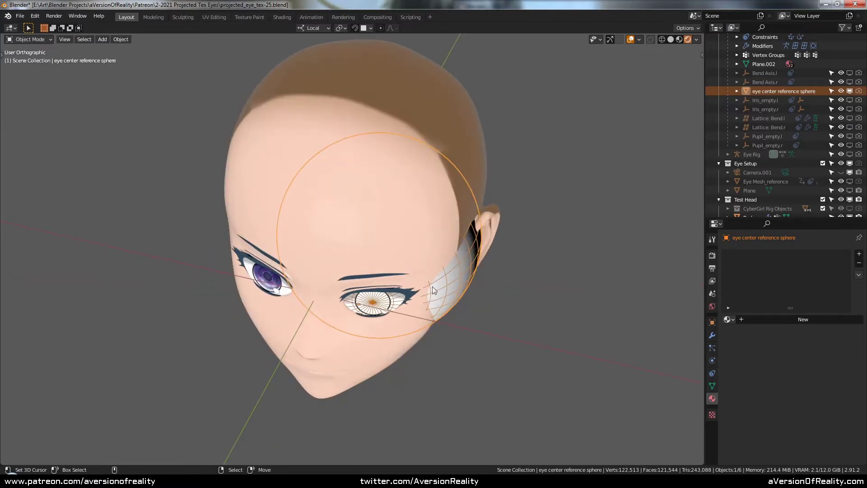
pyautogui.moveTo(433, 289); pyautogui.dragTo(522, 168, button='middle')
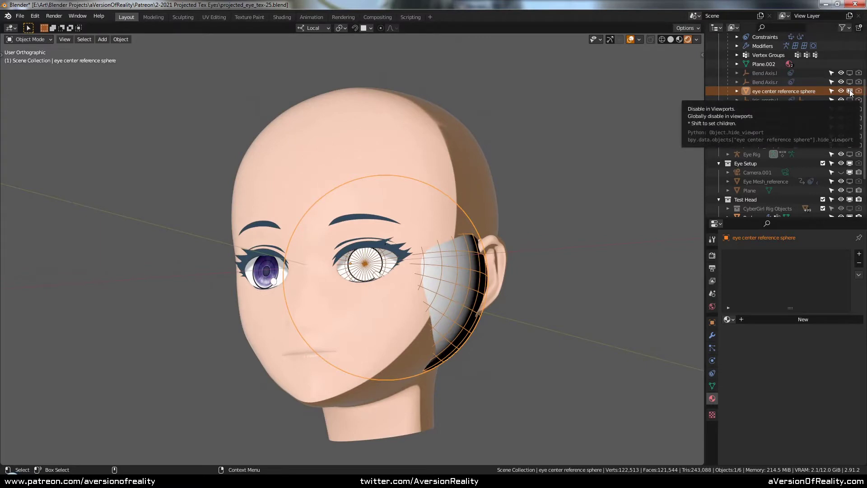
pyautogui.moveTo(597, 134); pyautogui.dragTo(603, 137, button='middle')
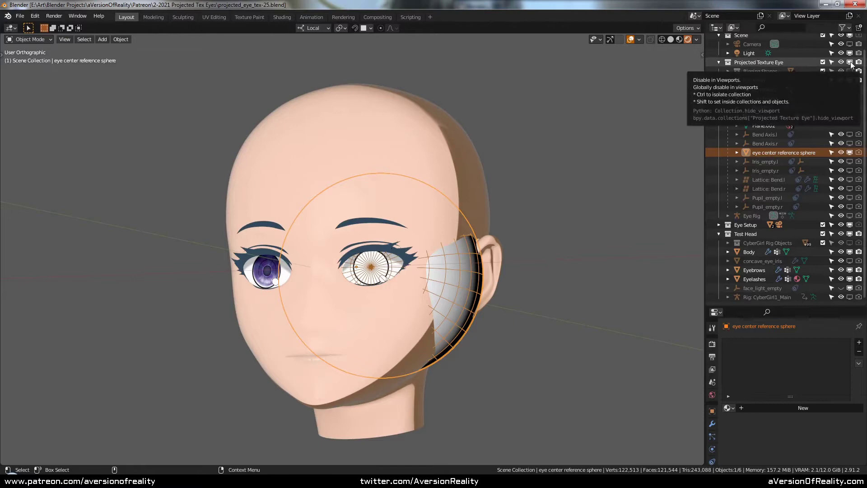
# Step: Hide the Projected Texture Eye collection and show wireframe over the head's Body mesh
pyautogui.click(850, 62)
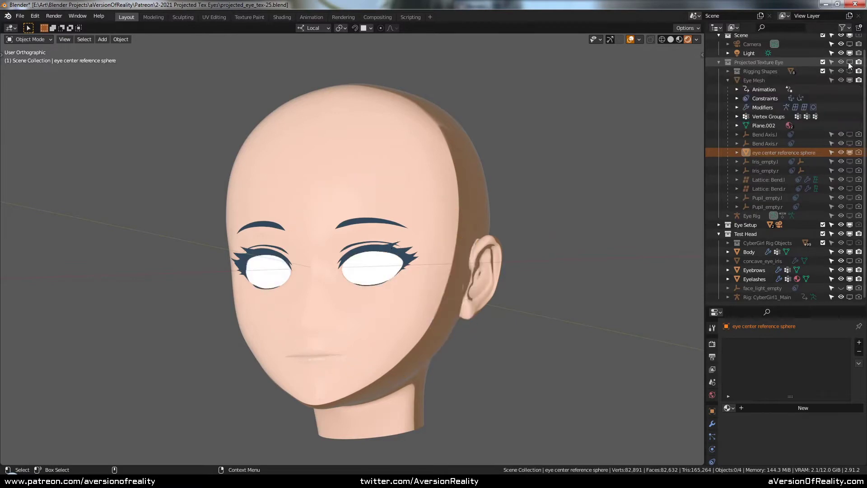
pyautogui.click(448, 180)
pyautogui.scroll(4, 467, 219)
pyautogui.hotkey('shift', 'z')
pyautogui.moveTo(511, 162); pyautogui.dragTo(419, 220, button='middle')
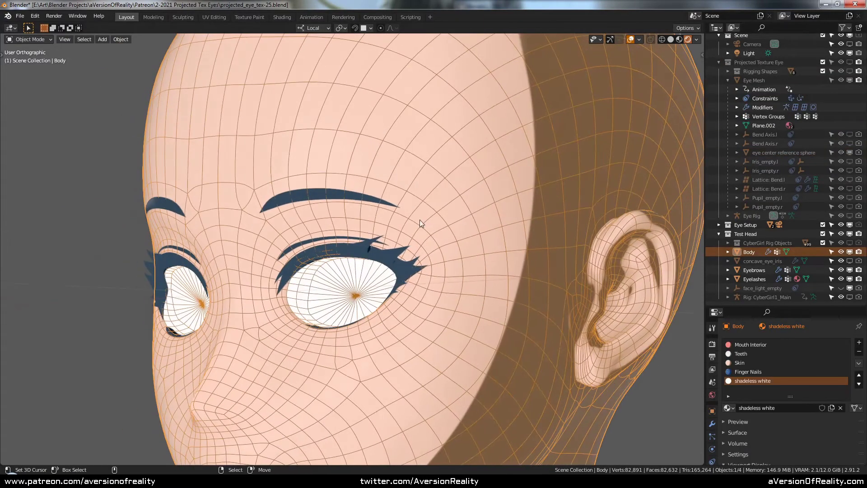
pyautogui.moveTo(341, 296); pyautogui.dragTo(433, 184, button='middle')
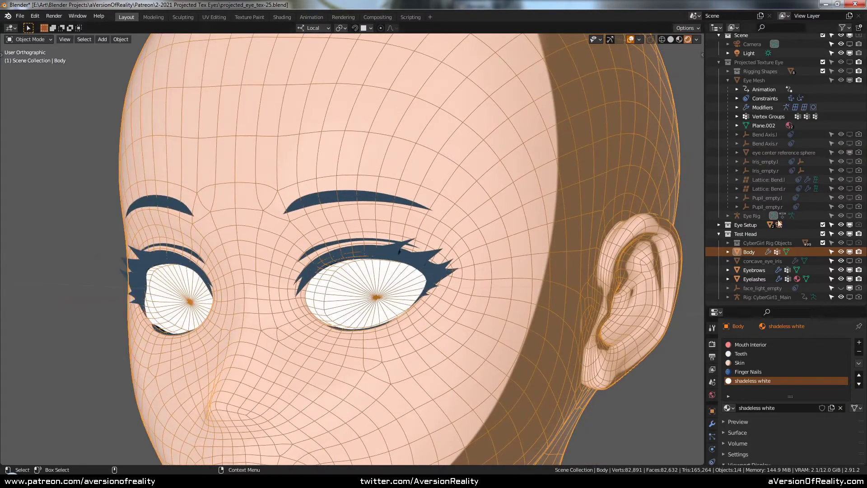
# Step: Show and select the concave_eye_iris mesh, viewing the eye in side profile
pyautogui.click(841, 261)
pyautogui.scroll(2, 432, 201)
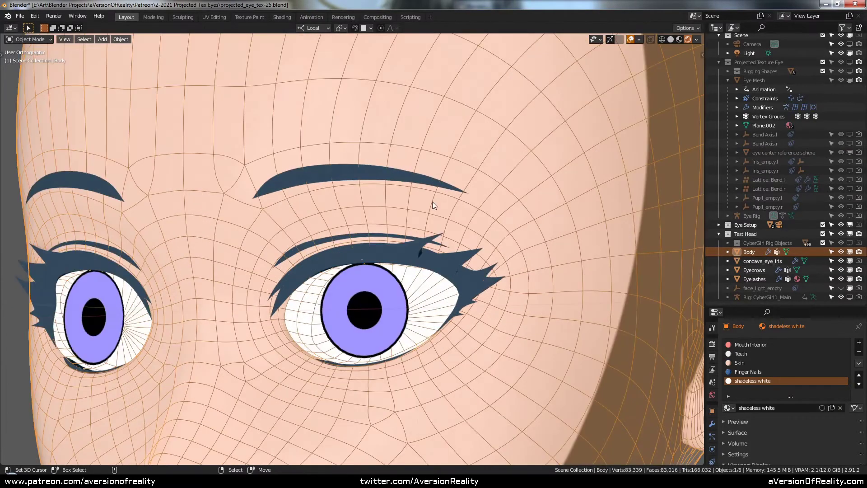
pyautogui.click(384, 287)
pyautogui.moveTo(437, 169); pyautogui.dragTo(397, 172, button='middle')
pyautogui.scroll(-4, 397, 172)
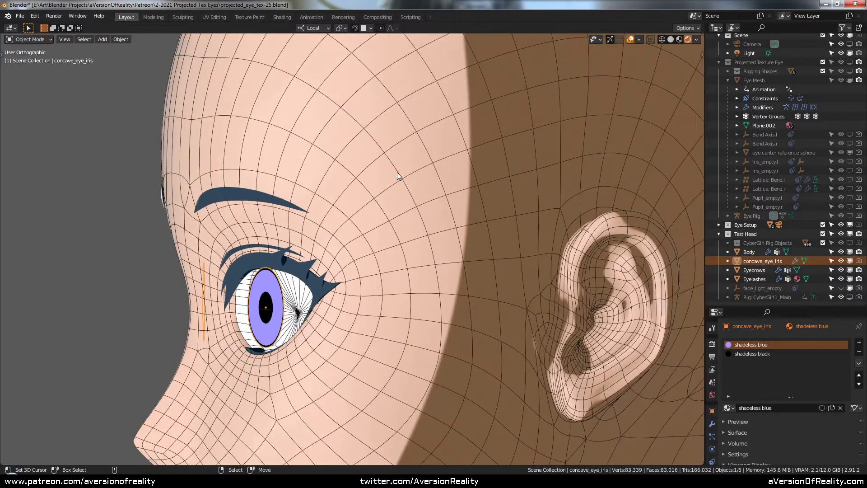
pyautogui.scroll(-2, 397, 172)
# Step: Select the Body mesh and orbit around the head, ending on a front view of the purple eyes
pyautogui.click(397, 172)
pyautogui.scroll(-3, 397, 172)
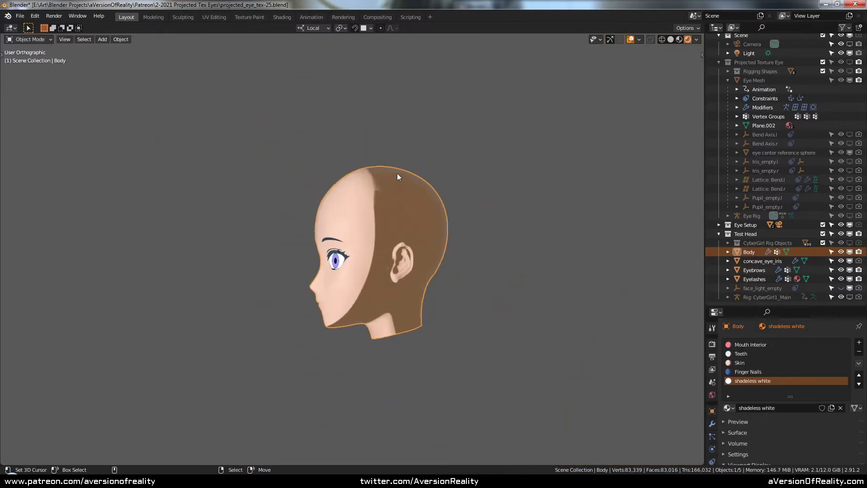
pyautogui.moveTo(396, 172); pyautogui.dragTo(485, 190, button='middle')
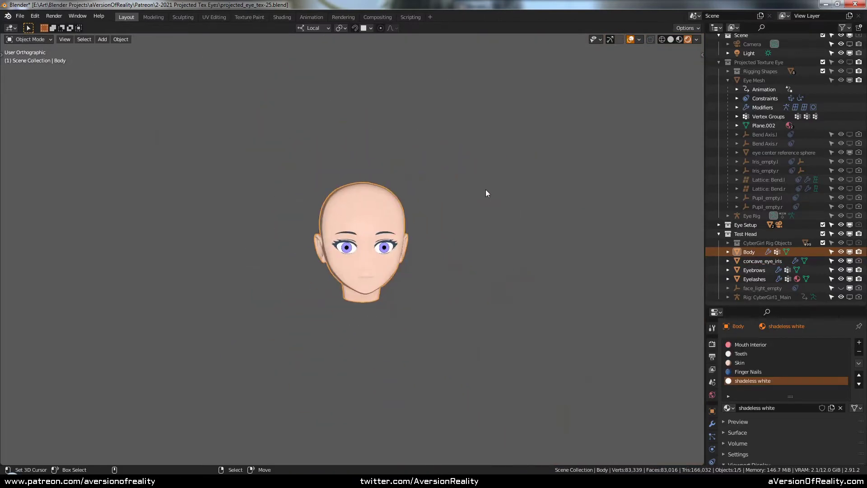
pyautogui.scroll(-3, 486, 189)
pyautogui.scroll(6, 509, 194)
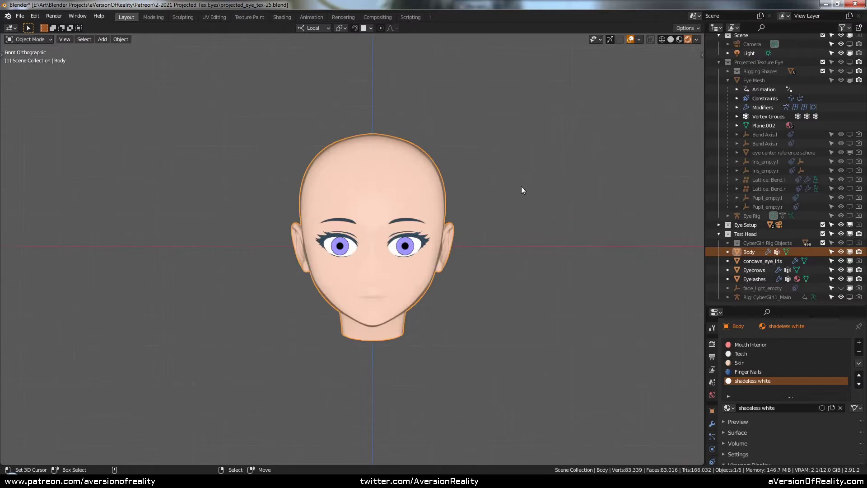
pyautogui.moveTo(500, 204); pyautogui.dragTo(437, 167, button='middle')
pyautogui.scroll(5, 515, 186)
pyautogui.scroll(-2, 437, 166)
pyautogui.keyDown('shift'); pyautogui.moveTo(499, 208); pyautogui.dragTo(454, 183, button='middle'); pyautogui.keyUp('shift')
pyautogui.moveTo(416, 241); pyautogui.dragTo(344, 237, button='middle')
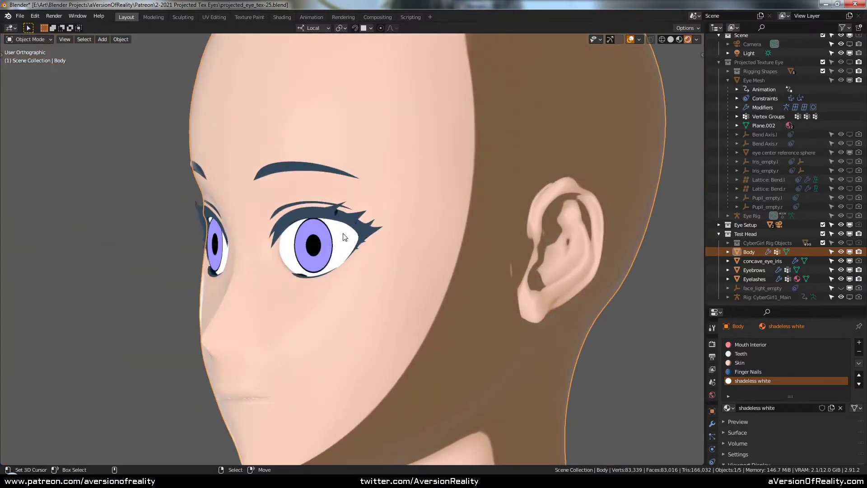
pyautogui.moveTo(442, 188); pyautogui.dragTo(417, 219, button='middle')
pyautogui.scroll(-3, 416, 220)
pyautogui.moveTo(446, 188); pyautogui.dragTo(511, 184, button='middle')
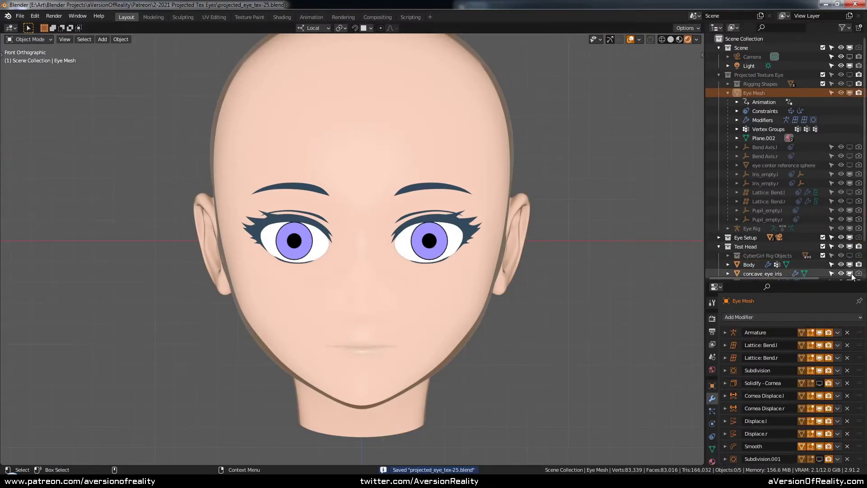
# Step: Swap concave_eye_iris back to the Projected Texture Eye collection and put the Eye Rig in Pose Mode
pyautogui.click(849, 274)
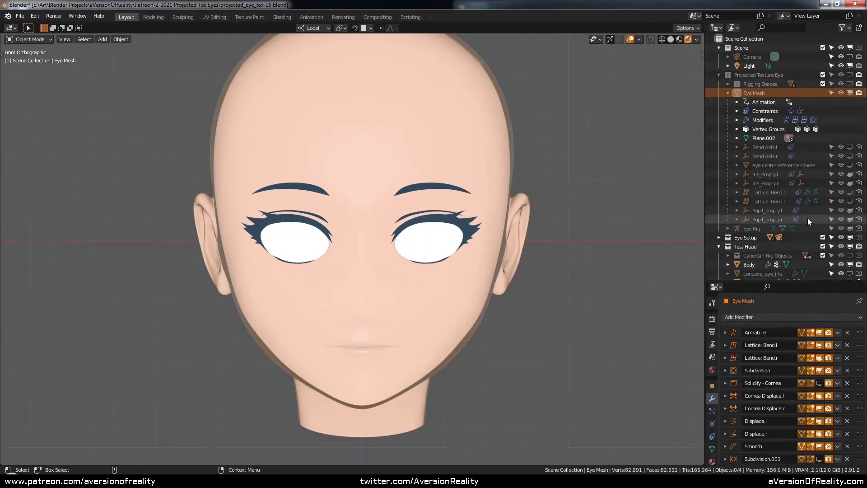
pyautogui.click(849, 75)
pyautogui.scroll(3, 600, 176)
pyautogui.click(401, 182)
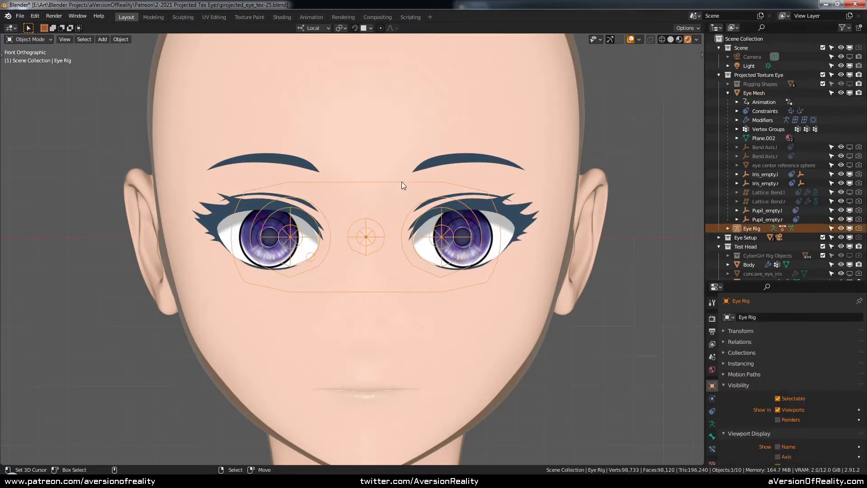
pyautogui.hotkey('ctrl', 'Tab')
# Step: Move the eye_control bone to aim both irises, then return to Object Mode
pyautogui.moveTo(441, 167); pyautogui.dragTo(415, 167, button='middle')
pyautogui.click(428, 183)
pyautogui.press('g')
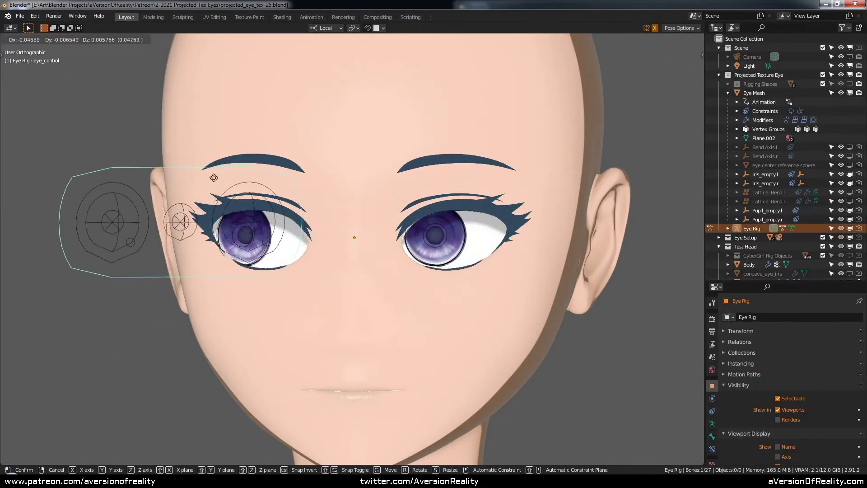
pyautogui.click(515, 215)
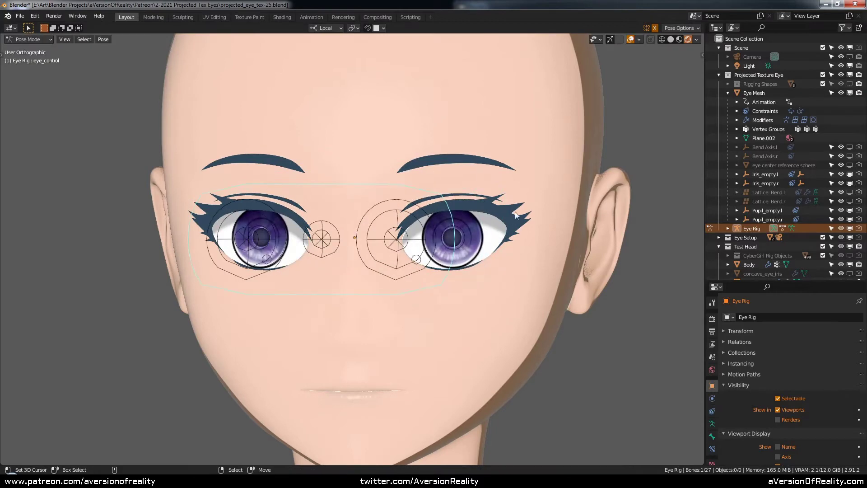
pyautogui.hotkey('ctrl', 'Tab')
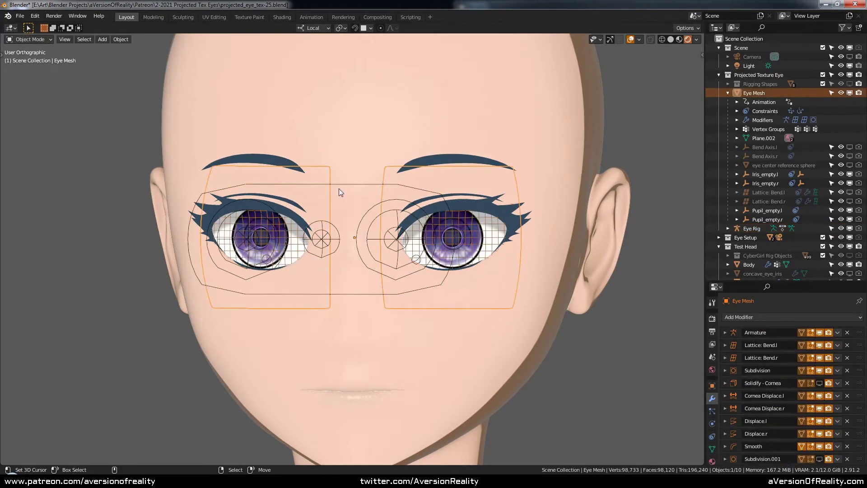
pyautogui.moveTo(346, 185); pyautogui.dragTo(414, 145, button='middle')
# Step: Test moving eye_control again from several angles, cancelling so the eyes look straight ahead
pyautogui.hotkey('ctrl', 'Tab')
pyautogui.press('g')
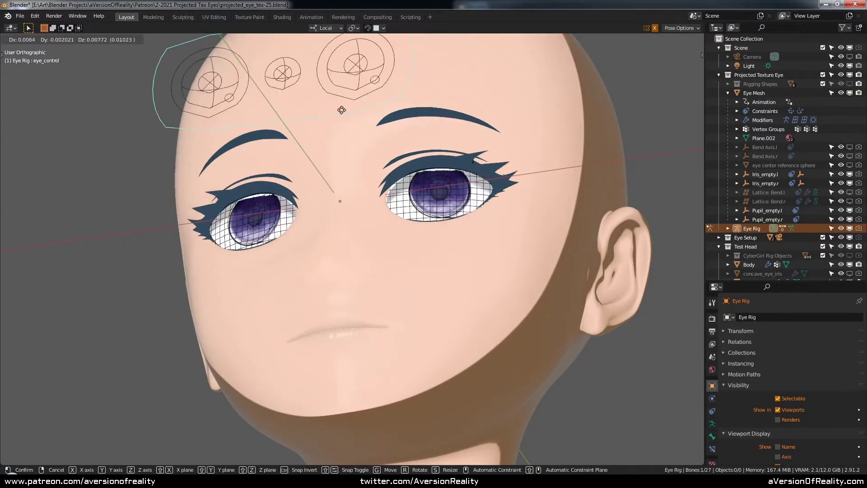
pyautogui.rightClick(513, 136)
pyautogui.moveTo(514, 124); pyautogui.dragTo(421, 143, button='middle')
pyautogui.scroll(3, 472, 141)
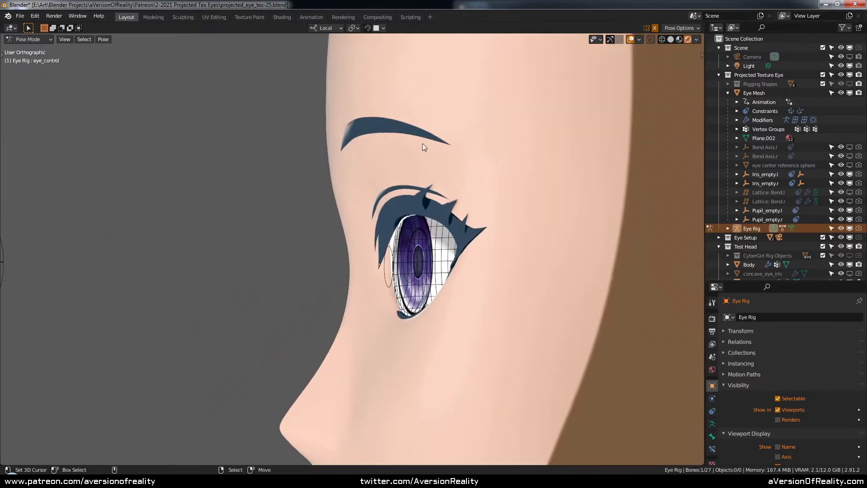
pyautogui.press('g')
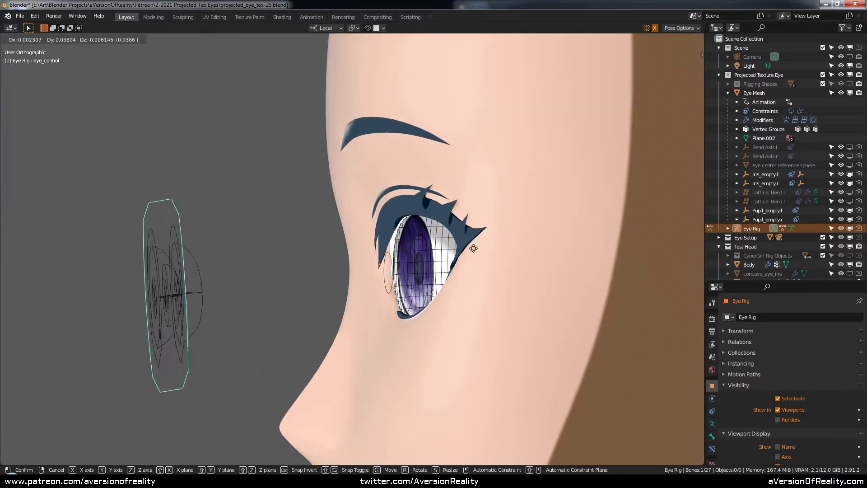
pyautogui.rightClick(485, 220)
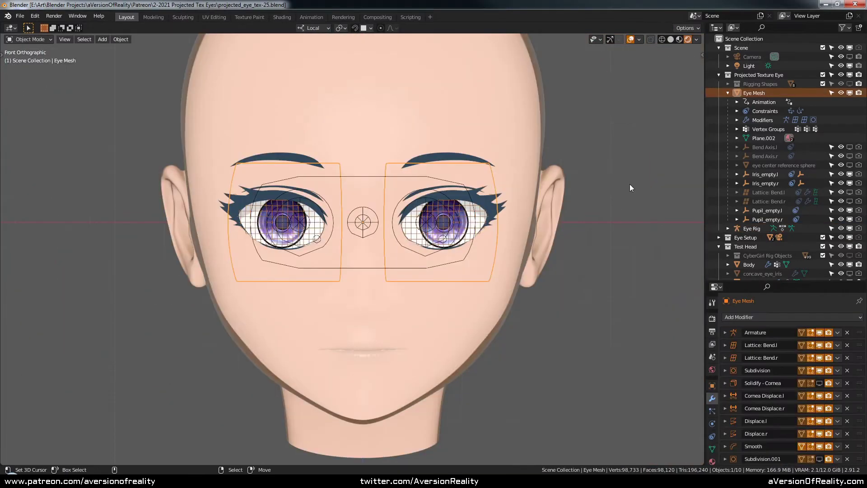
pyautogui.moveTo(630, 183); pyautogui.dragTo(587, 186, button='middle')
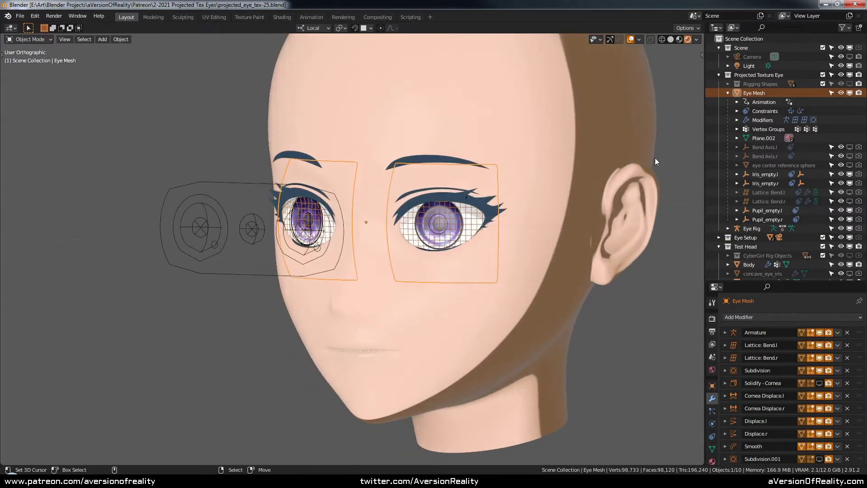
# Step: Hide the Test Head collection, enable Solidify - Cornea, and peek into the Eye: Area Masks node group
pyautogui.click(853, 246)
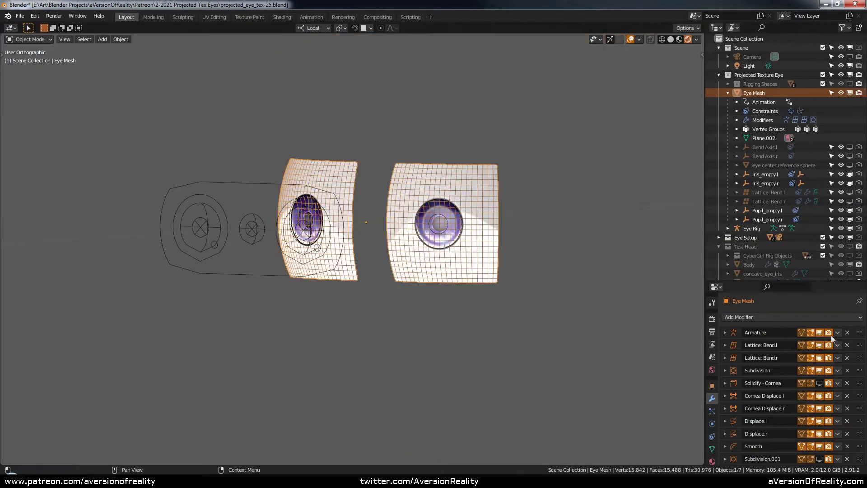
pyautogui.click(819, 383)
pyautogui.moveTo(618, 248); pyautogui.dragTo(587, 171, button='middle')
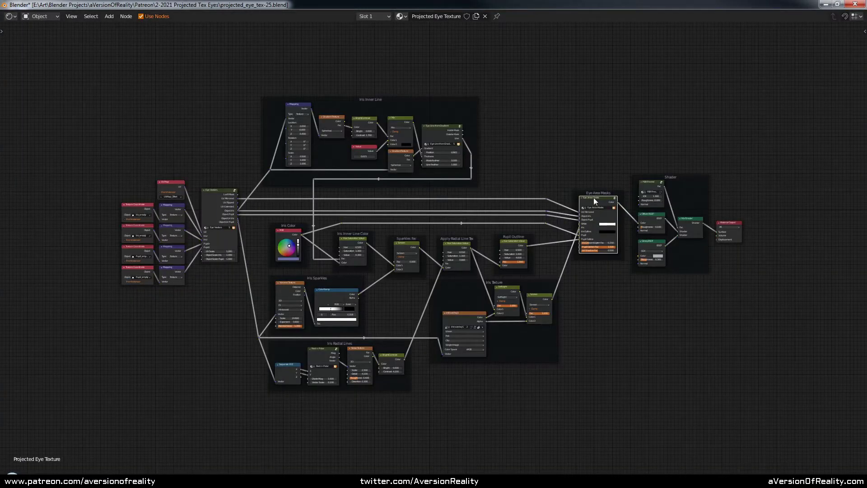
pyautogui.press('Tab')
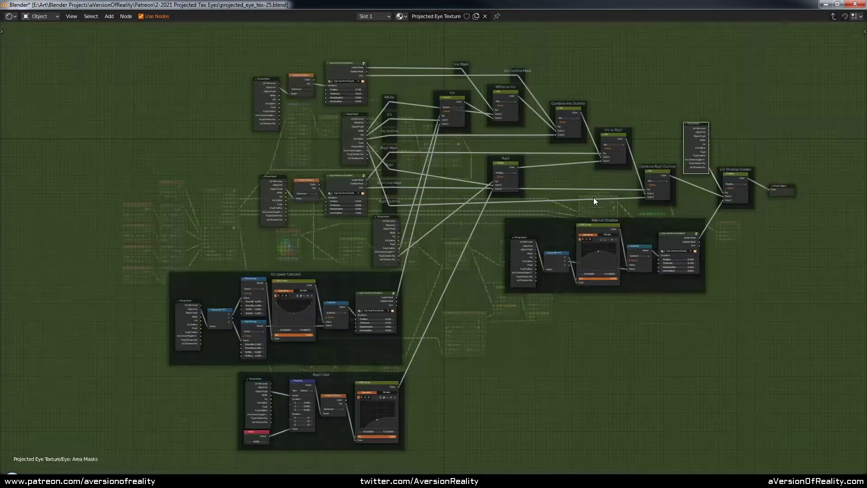
pyautogui.press('Tab')
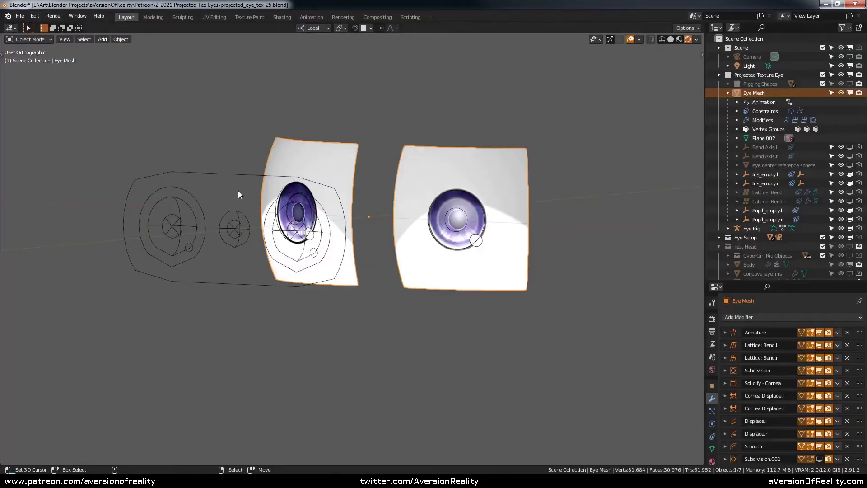
# Step: In Pose Mode, select iris_ctrl_all and enable the armature's second bone layer
pyautogui.hotkey('ctrl', 'Tab')
pyautogui.click(243, 215)
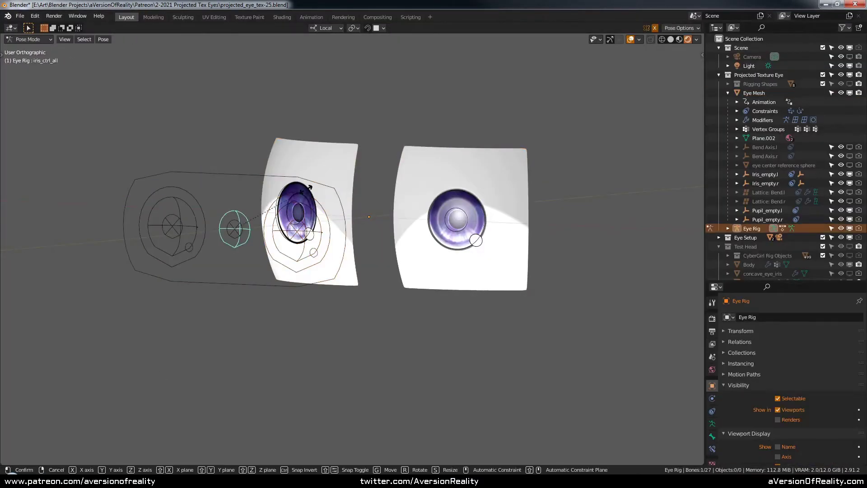
pyautogui.click(712, 423)
pyautogui.keyDown('shift'); pyautogui.click(734, 366); pyautogui.keyUp('shift')
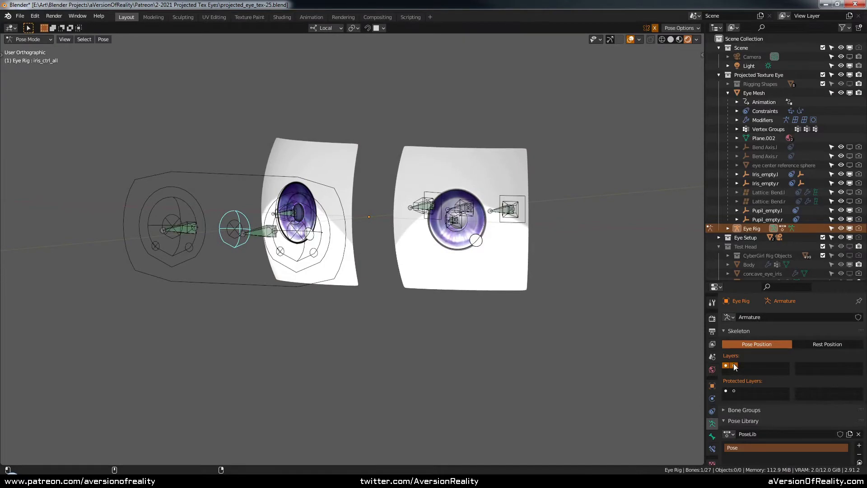
# Step: Try rotating and moving the pupil, eye and eye_root controls, cancelling each to keep the rest pose
pyautogui.click(453, 228)
pyautogui.moveTo(452, 228); pyautogui.dragTo(508, 223, button='middle')
pyautogui.rightClick(483, 173)
pyautogui.press('r')
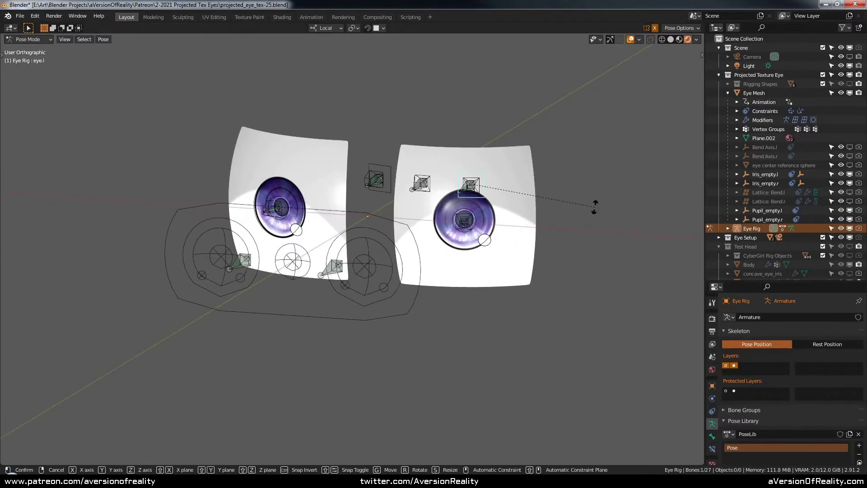
pyautogui.press('z')
pyautogui.rightClick(562, 197)
pyautogui.press('g')
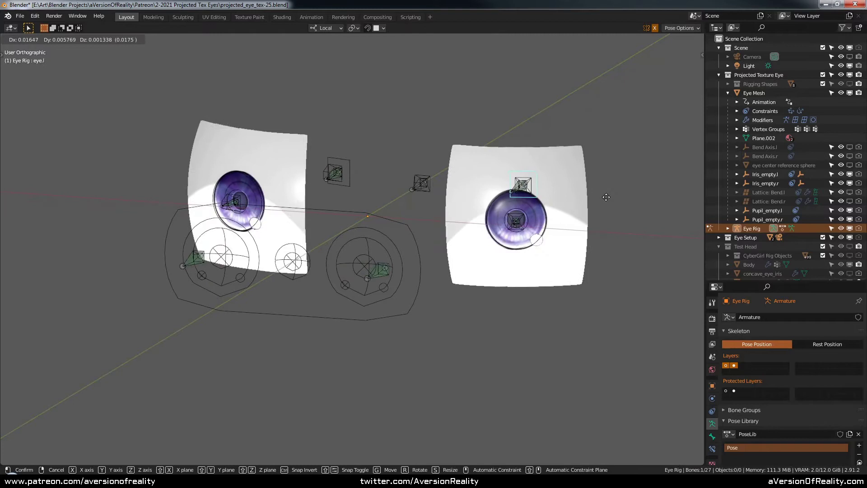
pyautogui.rightClick(582, 198)
pyautogui.rightClick(417, 187)
pyautogui.press('g')
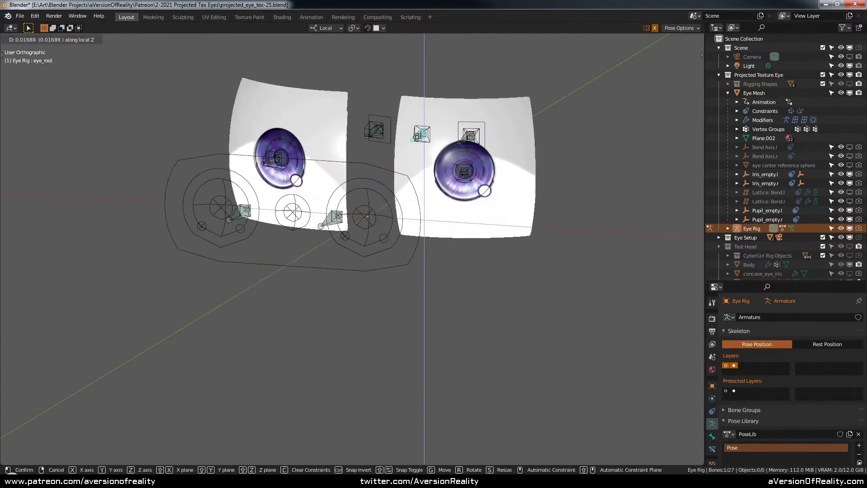
pyautogui.rightClick(375, 228)
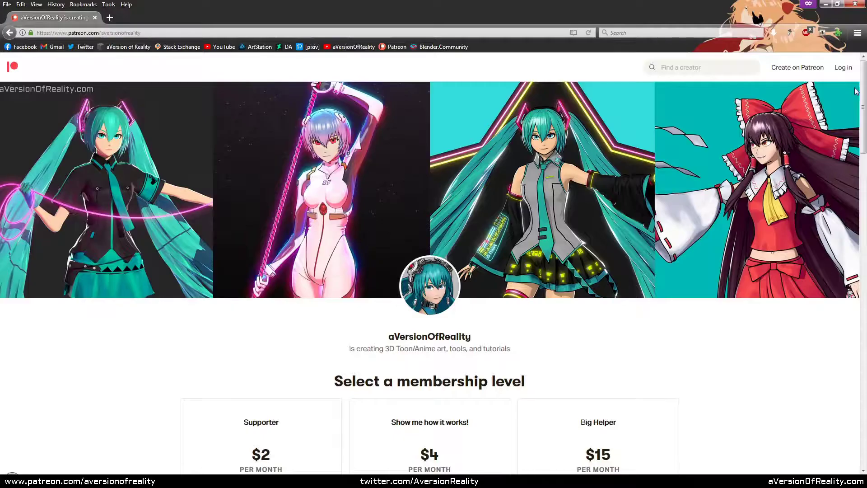
# Step: Scroll to the Patreon membership levels and briefly highlight the $4 tier's description
pyautogui.moveTo(863, 86); pyautogui.dragTo(857, 130)
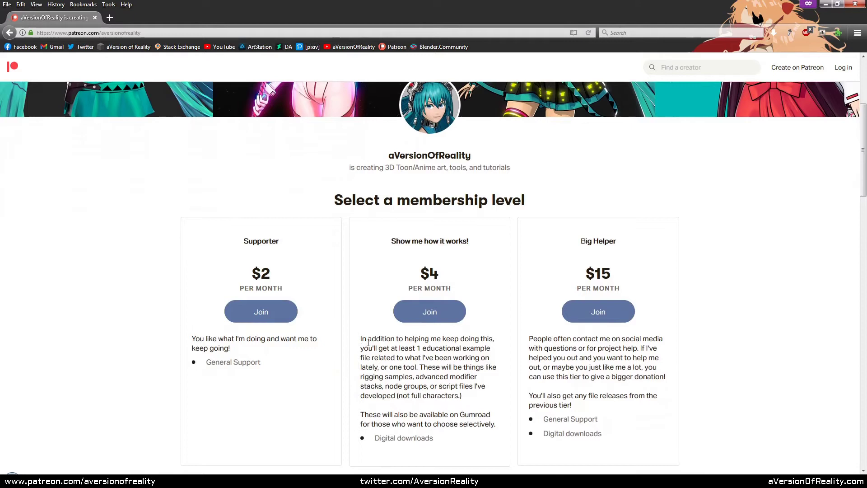
pyautogui.moveTo(360, 341); pyautogui.dragTo(488, 428)
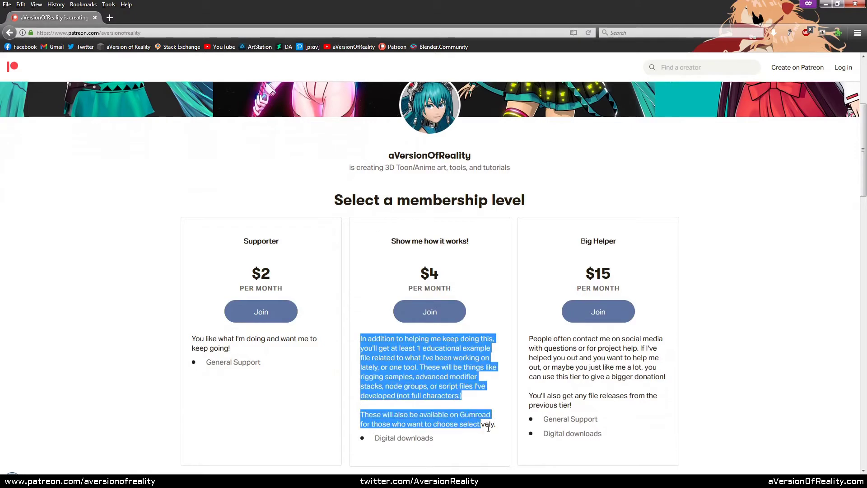
pyautogui.click(749, 356)
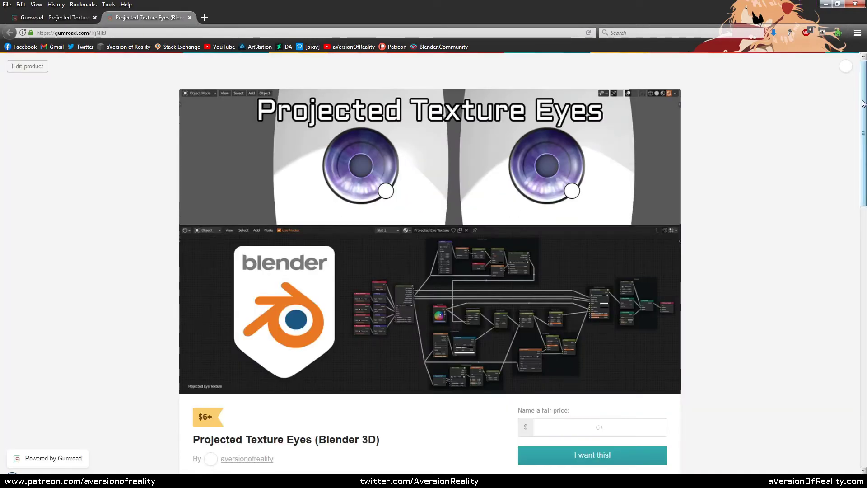
# Step: Scroll through the Projected Texture Eyes product description on Gumroad
pyautogui.moveTo(863, 102); pyautogui.dragTo(847, 224)
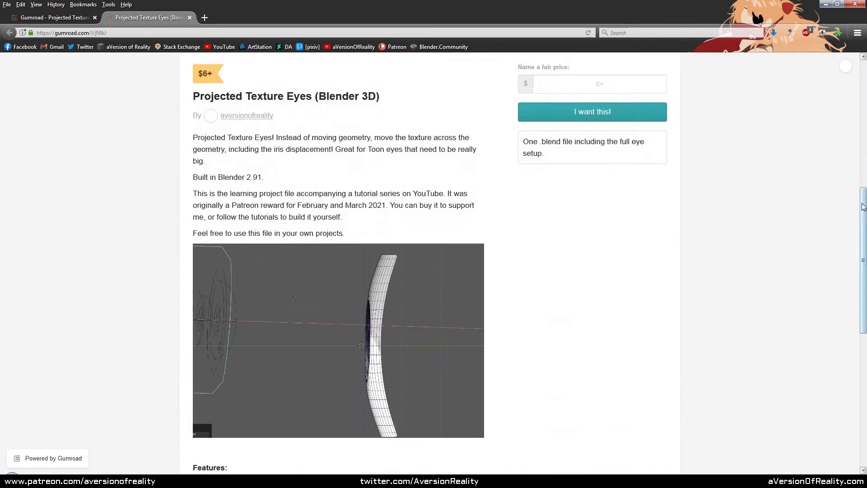
pyautogui.moveTo(864, 207); pyautogui.dragTo(863, 211)
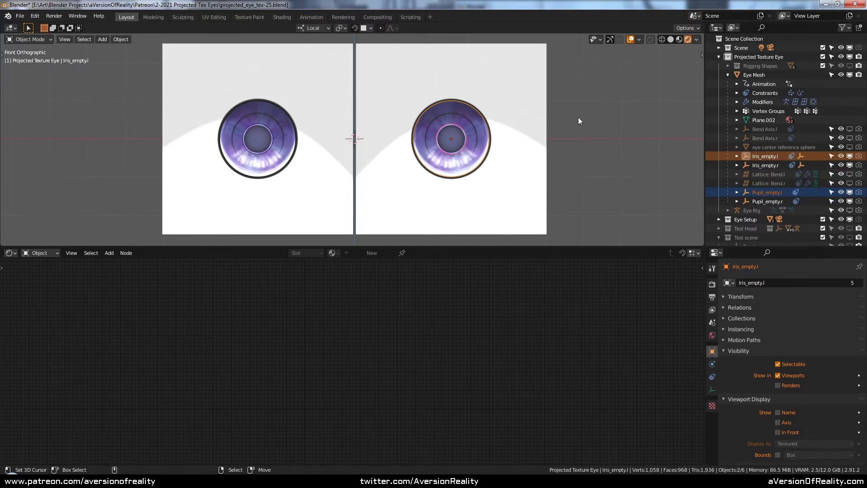
# Step: Try moving the right iris alone, cancel it, and select the eye mesh
pyautogui.keyDown('shift'); pyautogui.moveTo(574, 129); pyautogui.dragTo(556, 130, button='middle'); pyautogui.keyUp('shift')
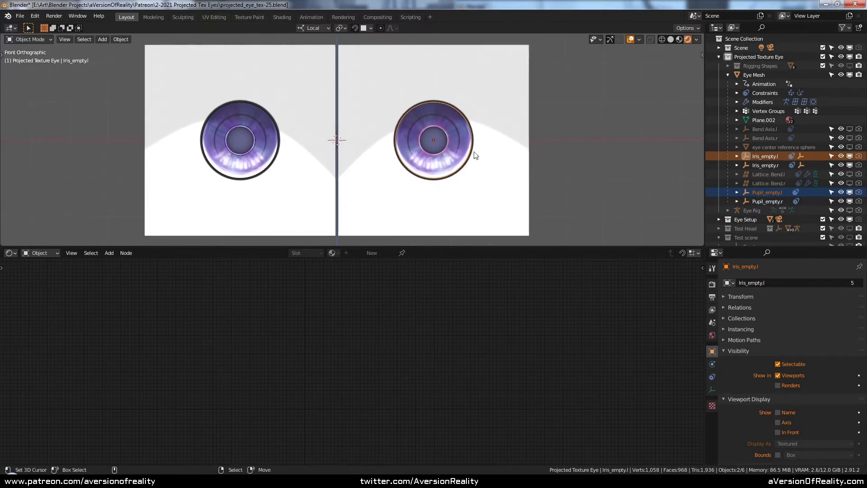
pyautogui.press('g')
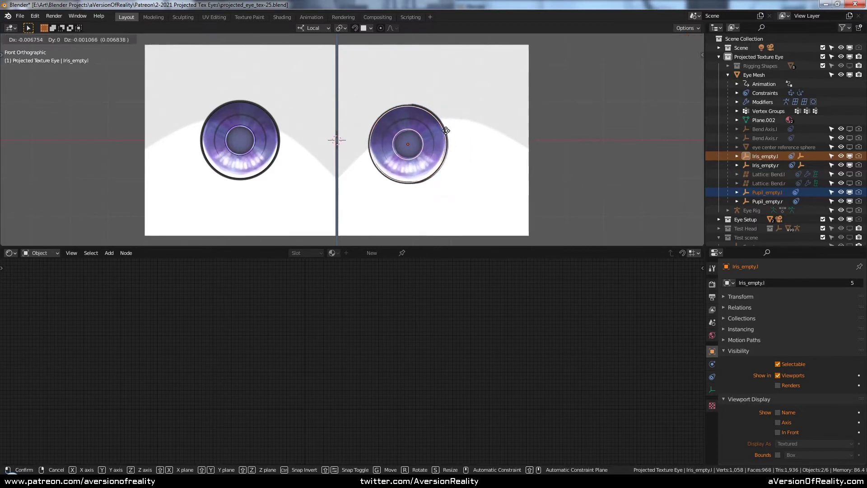
pyautogui.rightClick(491, 113)
pyautogui.scroll(-1, 534, 106)
pyautogui.moveTo(537, 106); pyautogui.dragTo(545, 103, button='middle')
pyautogui.click(489, 91)
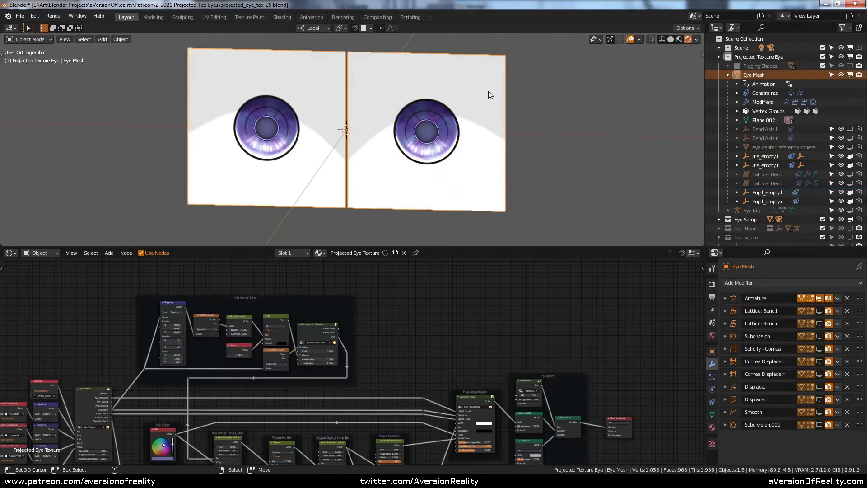
# Step: Select the right iris and pupil empties together and move them to the centred position
pyautogui.click(436, 137)
pyautogui.keyDown('shift'); pyautogui.click(425, 136); pyautogui.keyUp('shift')
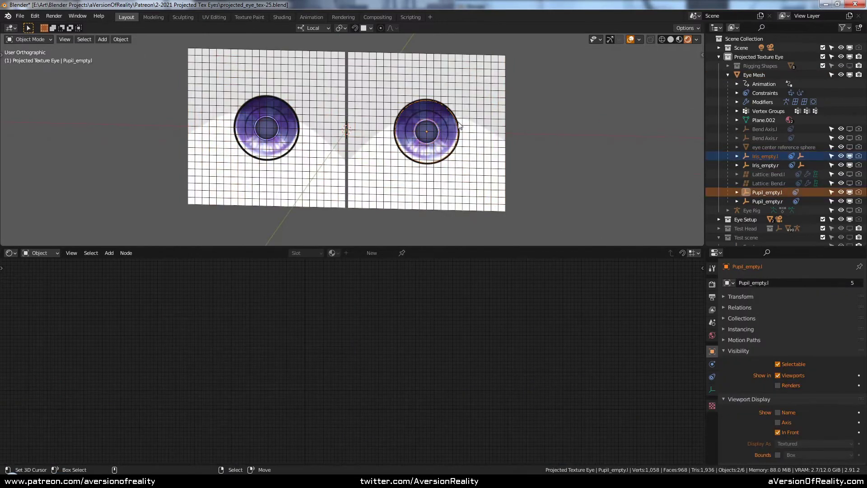
pyautogui.press('g')
pyautogui.click(483, 126)
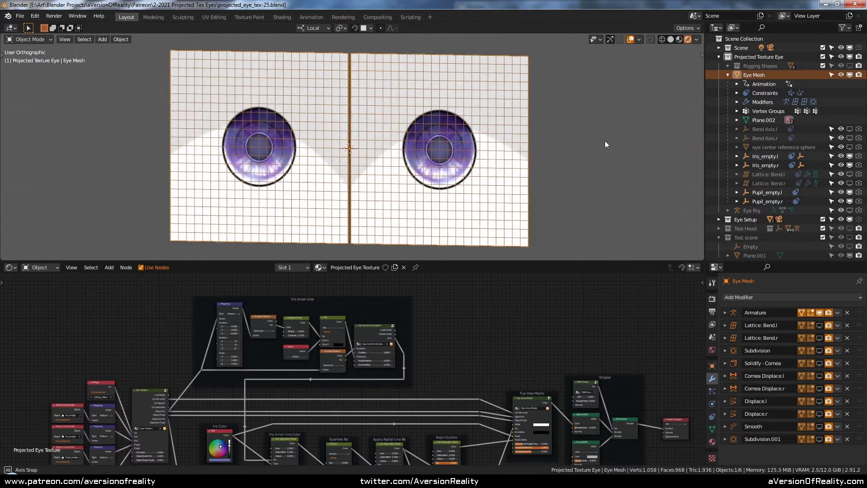
# Step: Enable the Lattice Bend.l, Lattice Bend.r, Displace and Smooth modifiers in the viewport
pyautogui.click(819, 326)
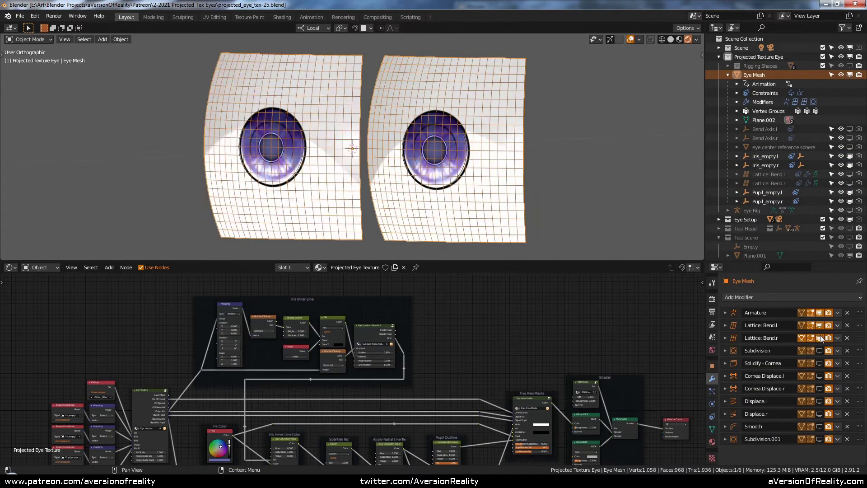
pyautogui.click(819, 339)
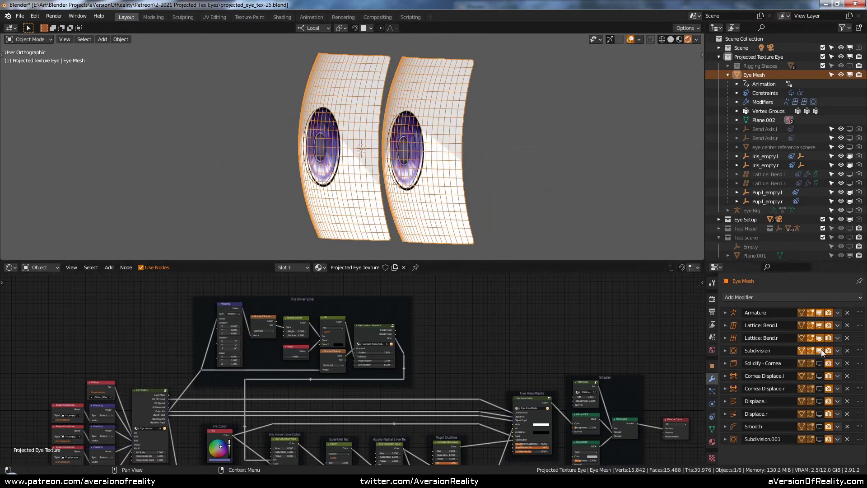
pyautogui.moveTo(819, 402); pyautogui.dragTo(819, 426)
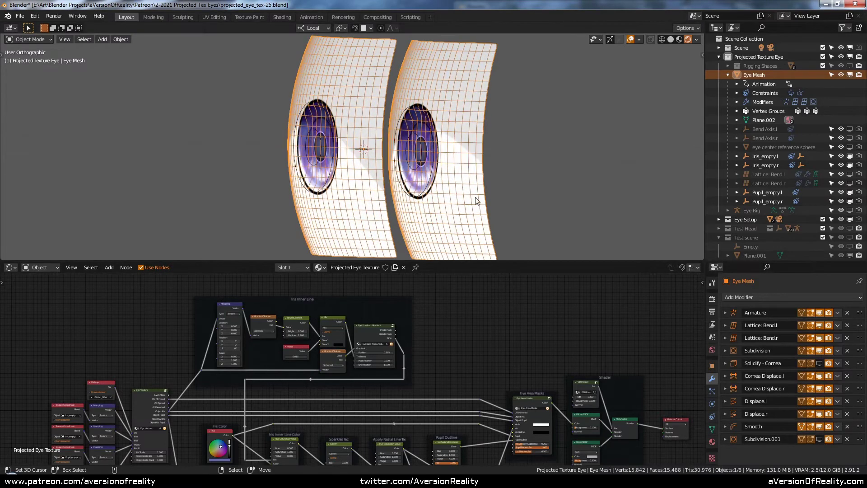
# Step: Select the right iris and pupil controls and test moving them, cancelling each move
pyautogui.click(427, 192)
pyautogui.keyDown('shift'); pyautogui.click(427, 191); pyautogui.keyUp('shift')
pyautogui.moveTo(426, 191); pyautogui.dragTo(494, 156, button='middle')
pyautogui.press('g')
pyautogui.press('z')
pyautogui.press('z')
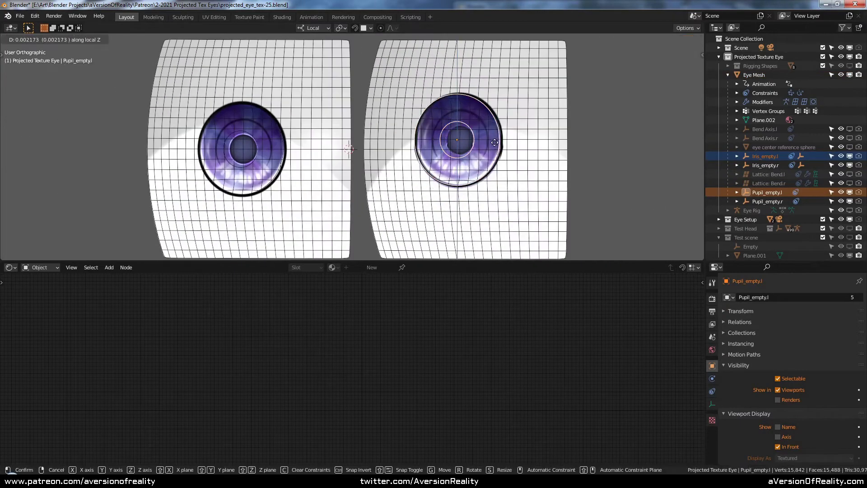
pyautogui.rightClick(498, 185)
pyautogui.moveTo(498, 185); pyautogui.dragTo(514, 177, button='middle')
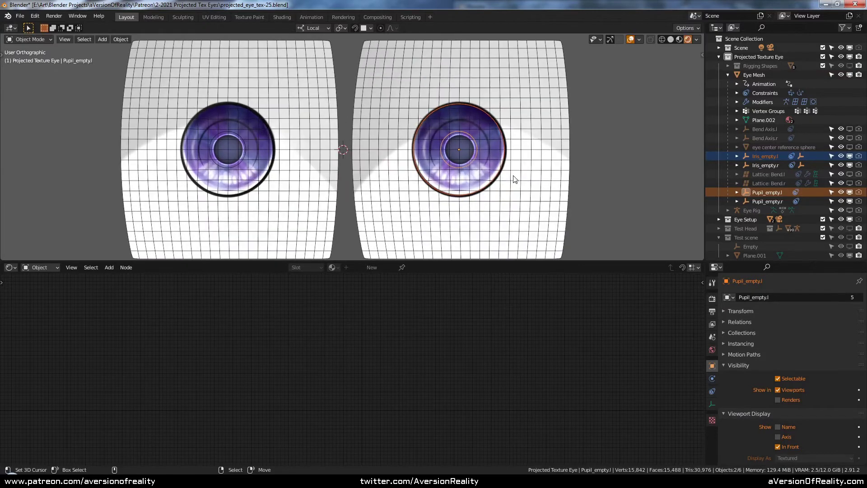
pyautogui.press('g')
pyautogui.rightClick(544, 167)
# Step: Enable Solidify - Cornea on the Eye Mesh and snap to the front view
pyautogui.click(551, 149)
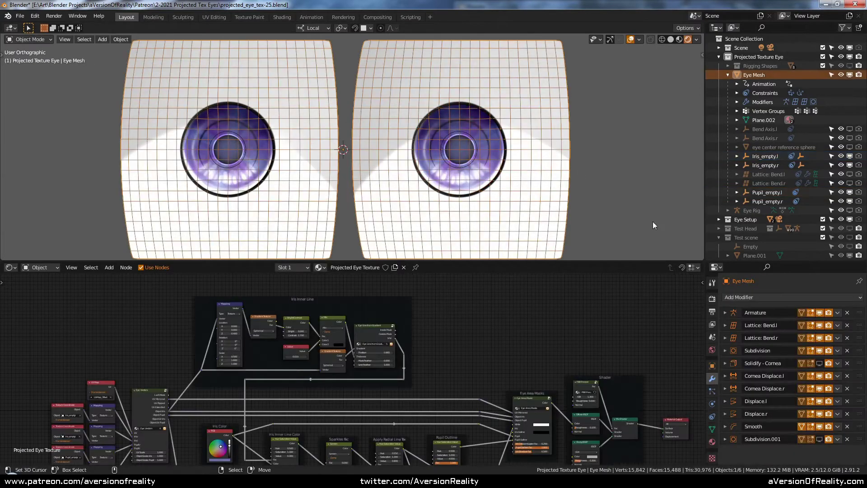
pyautogui.click(818, 363)
pyautogui.moveTo(616, 171)
pyautogui.mouseDown(button='middle')
pyautogui.moveTo(558, 172)
pyautogui.moveTo(532, 152)
pyautogui.moveTo(371, 126)
pyautogui.moveTo(462, 155)
pyautogui.moveTo(529, 154)
pyautogui.moveTo(507, 154)
pyautogui.mouseUp(button='middle')
pyautogui.press('KP_1')
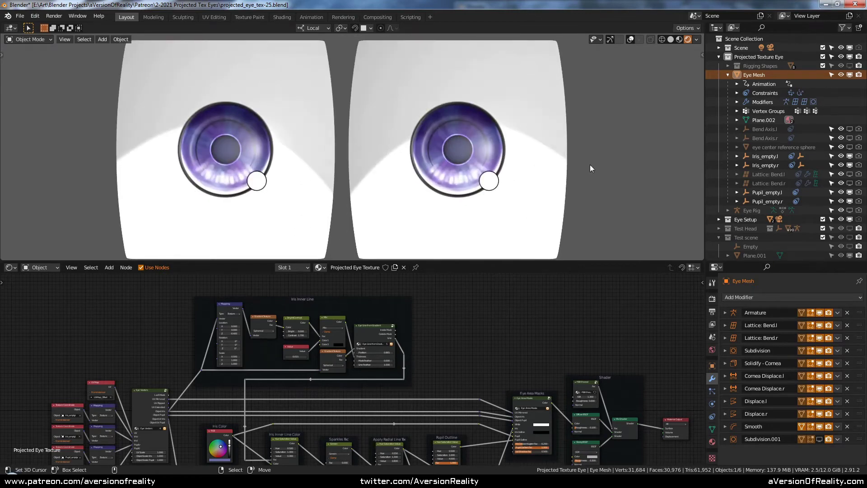
# Step: Navigate the eye material node tree and select the Eye: Vectors node
pyautogui.scroll(5, 145, 361)
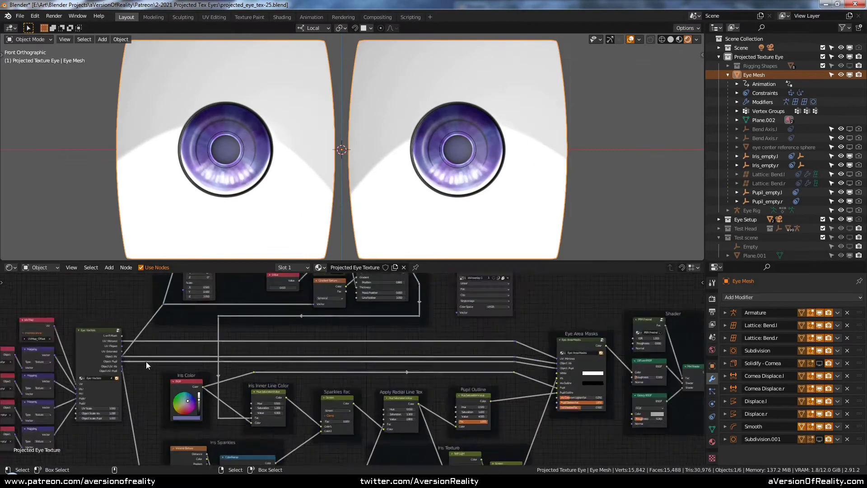
pyautogui.moveTo(145, 361); pyautogui.dragTo(383, 291, button='middle')
pyautogui.scroll(5, 365, 311)
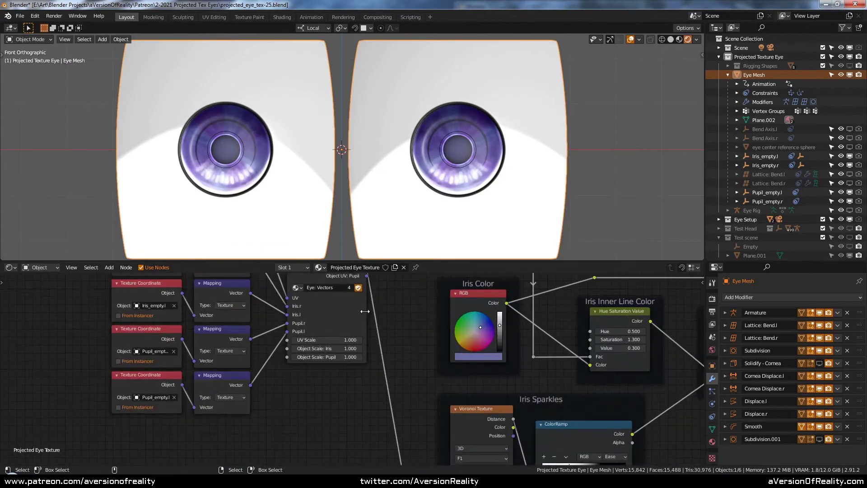
pyautogui.moveTo(459, 288); pyautogui.dragTo(430, 377, button='middle')
pyautogui.scroll(2, 384, 378)
pyautogui.click(299, 326)
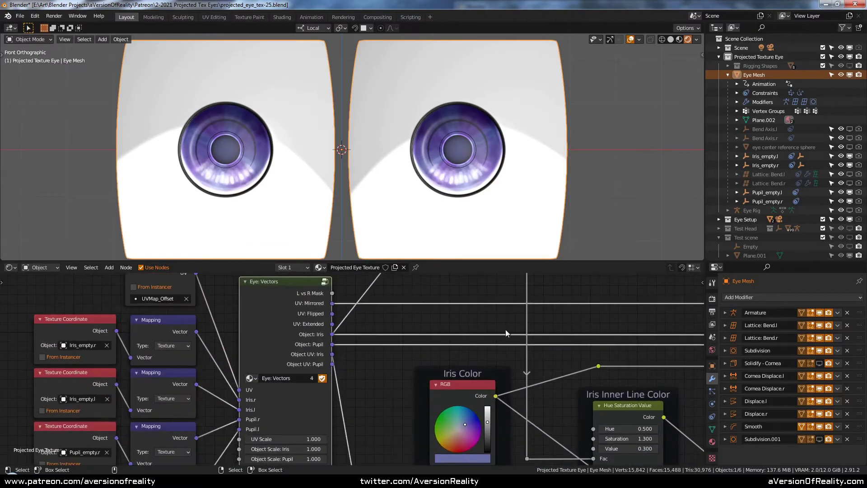
pyautogui.moveTo(564, 326); pyautogui.dragTo(367, 341, button='middle')
pyautogui.scroll(-4, 527, 326)
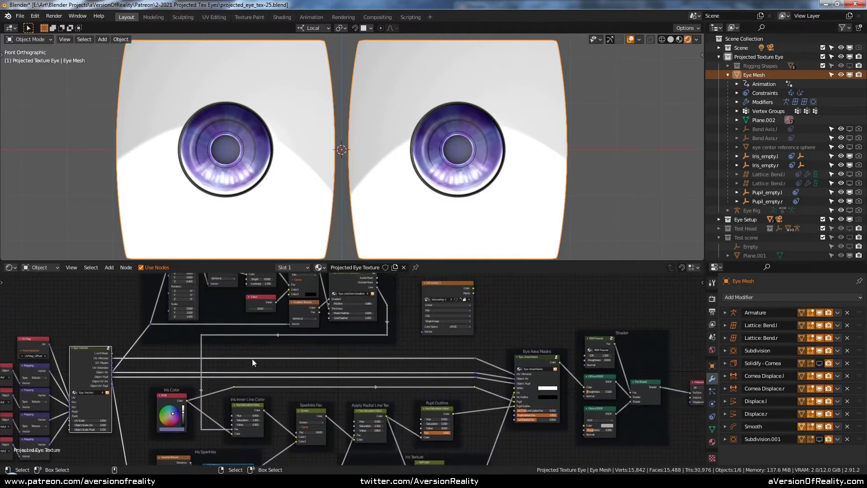
# Step: Preview the iris overlay texture and map it with the Object UV: Iris vector
pyautogui.moveTo(111, 358); pyautogui.dragTo(427, 332)
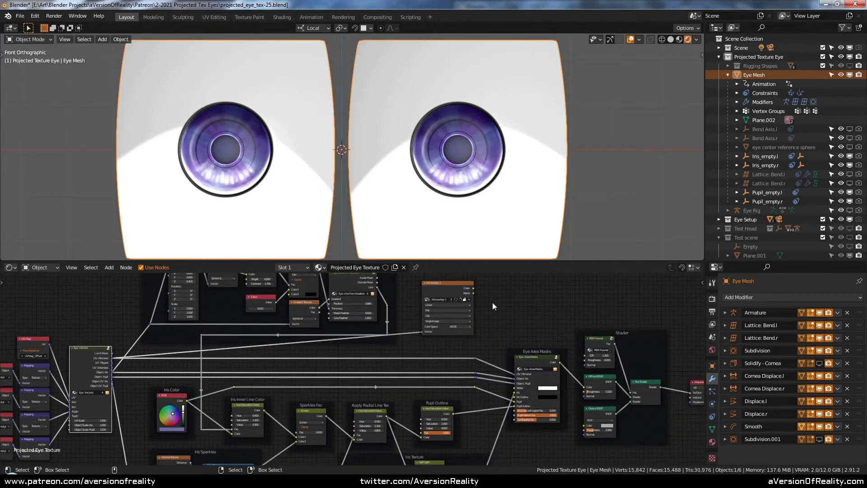
pyautogui.moveTo(473, 287); pyautogui.dragTo(692, 393)
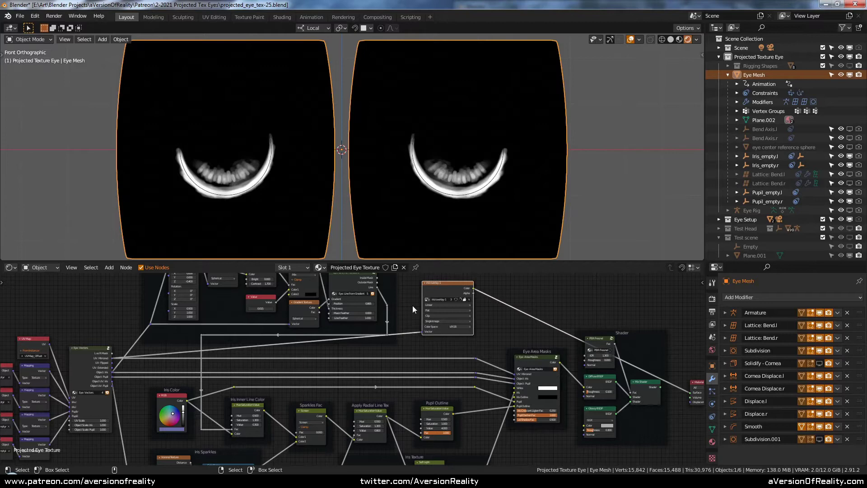
pyautogui.moveTo(112, 362); pyautogui.dragTo(417, 332)
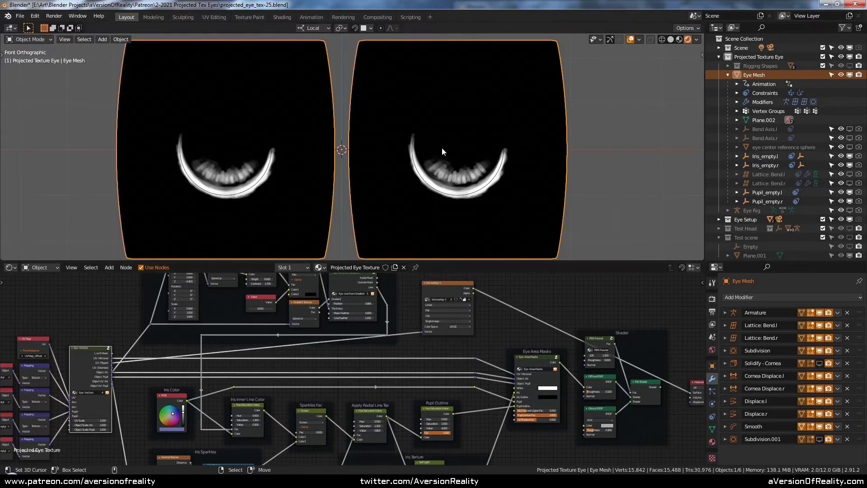
pyautogui.scroll(3, 131, 363)
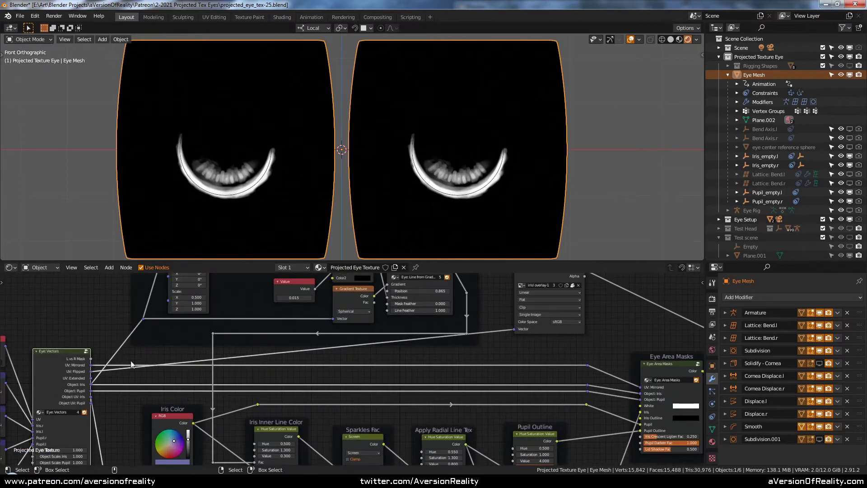
pyautogui.moveTo(95, 382); pyautogui.dragTo(515, 329)
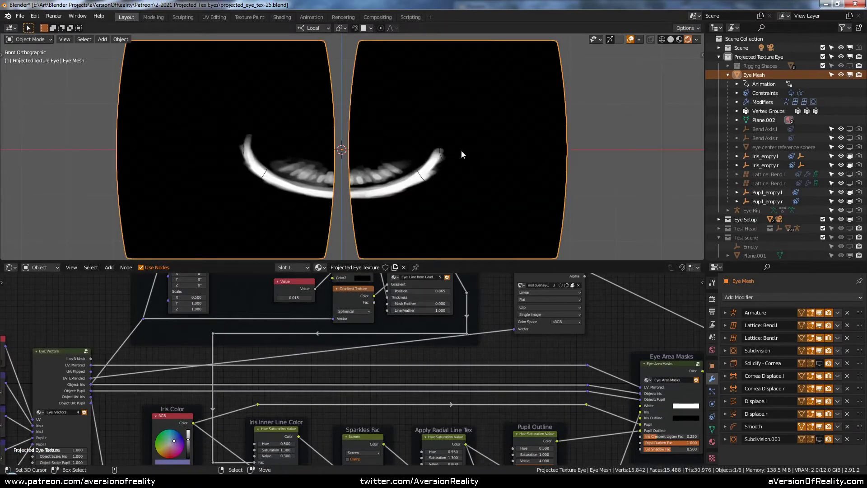
pyautogui.moveTo(91, 396); pyautogui.dragTo(514, 329)
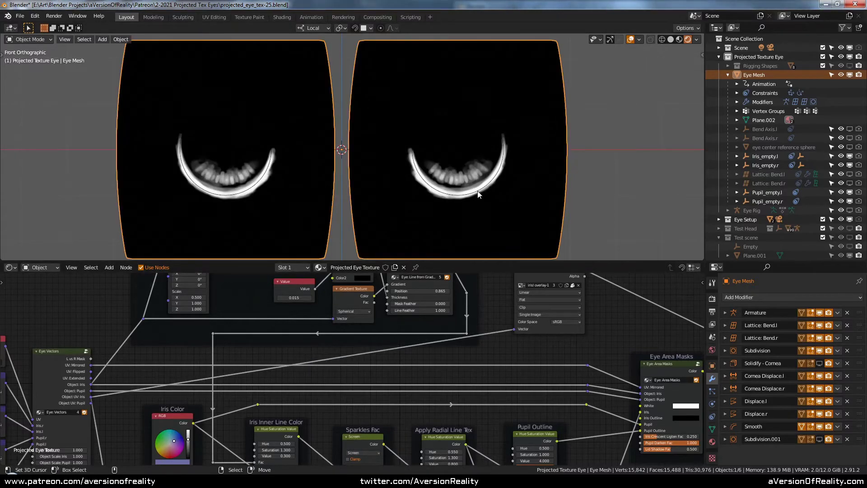
# Step: Move the left iris empty to check the overlay follows, then reselect the Eye Mesh
pyautogui.click(478, 191)
pyautogui.press('g')
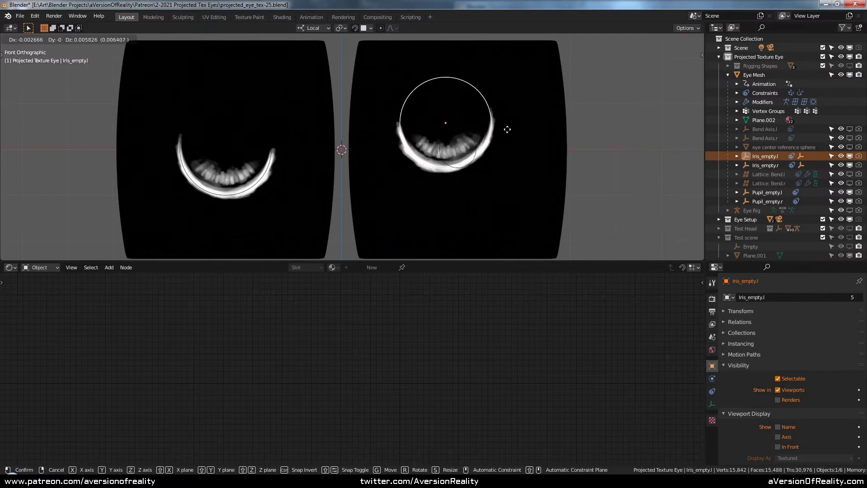
pyautogui.click(502, 154)
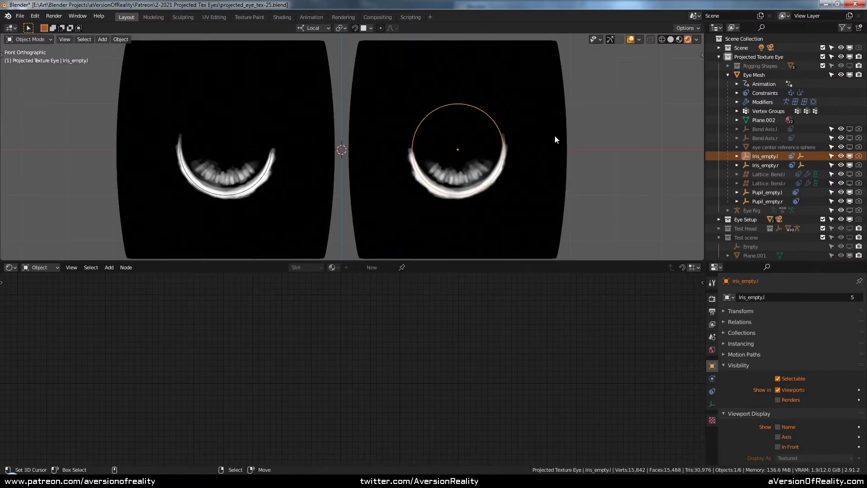
pyautogui.click(554, 139)
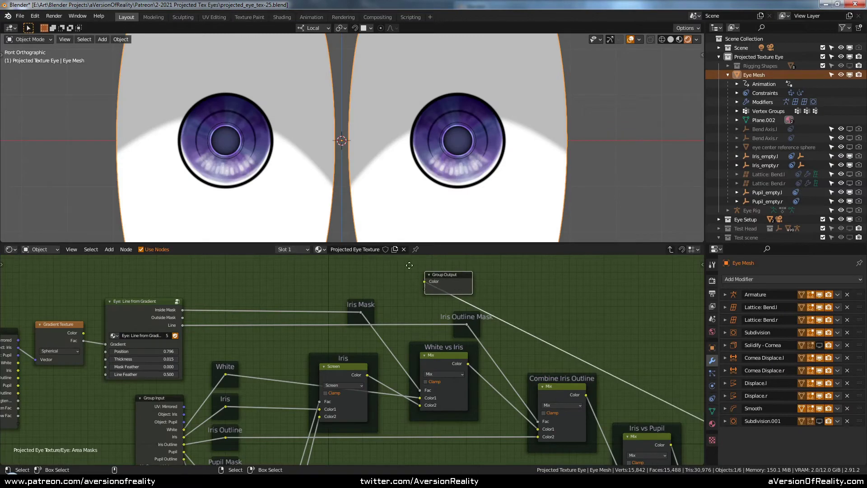
# Step: Preview the Inside Mask, Outside Mask and Line outputs on the eyes
pyautogui.moveTo(167, 303); pyautogui.dragTo(207, 330, button='middle')
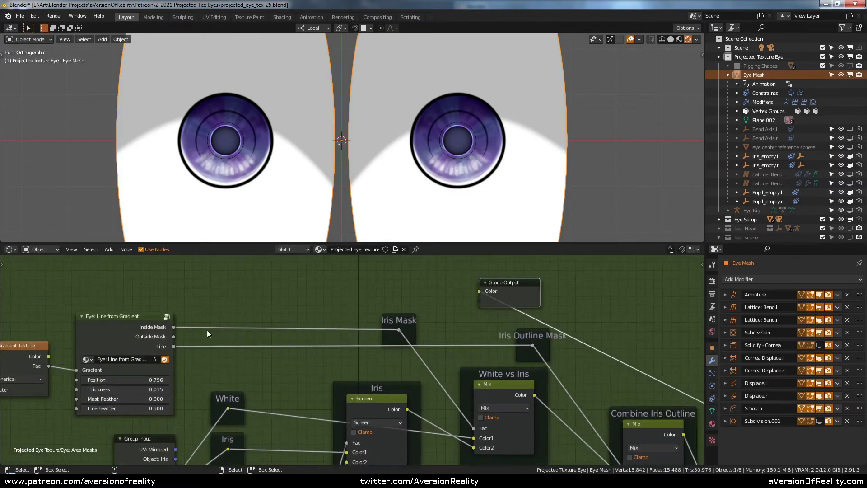
pyautogui.moveTo(173, 327); pyautogui.dragTo(479, 291)
pyautogui.moveTo(338, 302); pyautogui.dragTo(367, 302, button='middle')
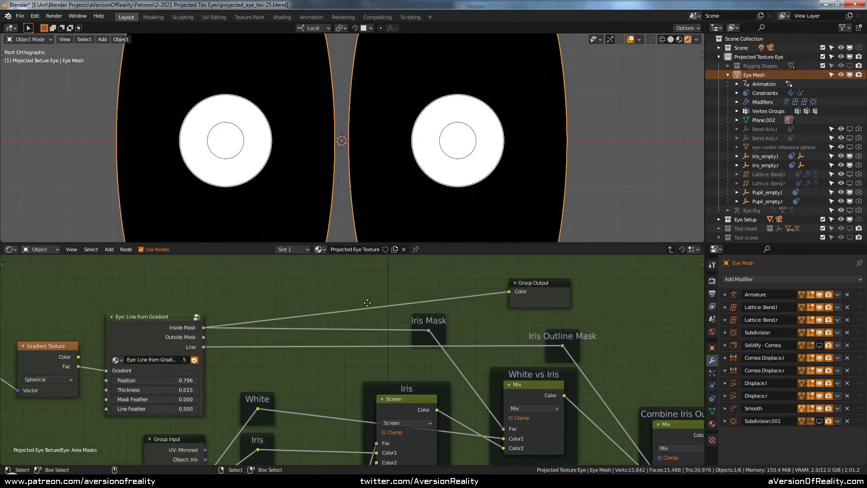
pyautogui.moveTo(204, 337); pyautogui.dragTo(509, 291)
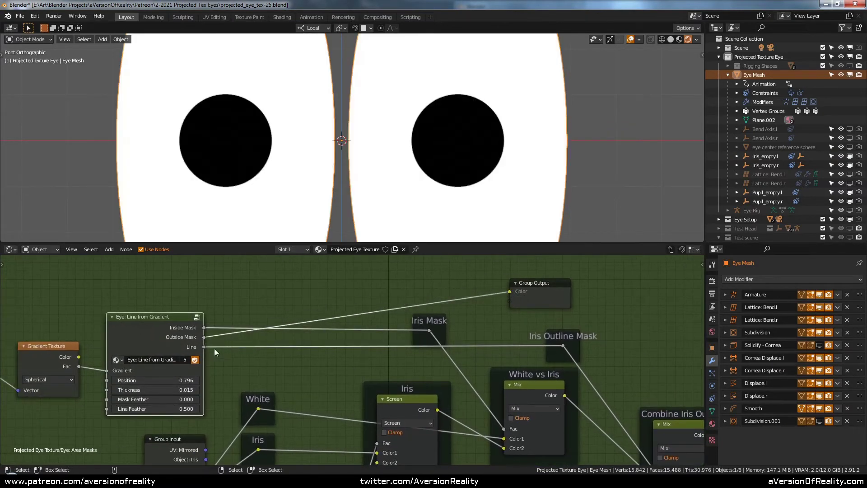
pyautogui.moveTo(206, 345); pyautogui.dragTo(509, 292)
# Step: Try a line Thickness of 0.115, then undo it
pyautogui.scroll(1, 264, 308)
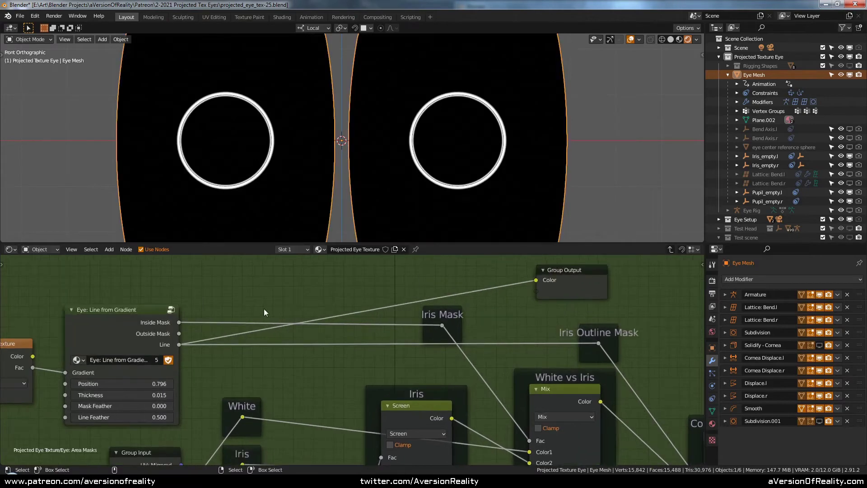
pyautogui.click(170, 395)
pyautogui.hotkey('ctrl', 'z')
pyautogui.scroll(-2, 515, 321)
# Step: Preview the White vs Iris mix node on the eyes
pyautogui.moveTo(516, 321); pyautogui.dragTo(274, 299, button='middle')
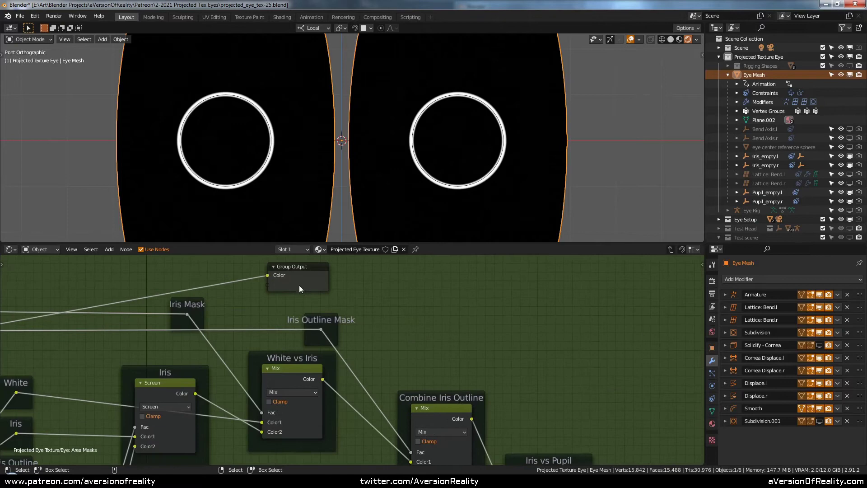
pyautogui.moveTo(298, 285); pyautogui.dragTo(486, 334)
pyautogui.scroll(-4, 483, 335)
pyautogui.moveTo(463, 380); pyautogui.dragTo(360, 306, button='middle')
pyautogui.moveTo(308, 284); pyautogui.dragTo(295, 314, button='middle')
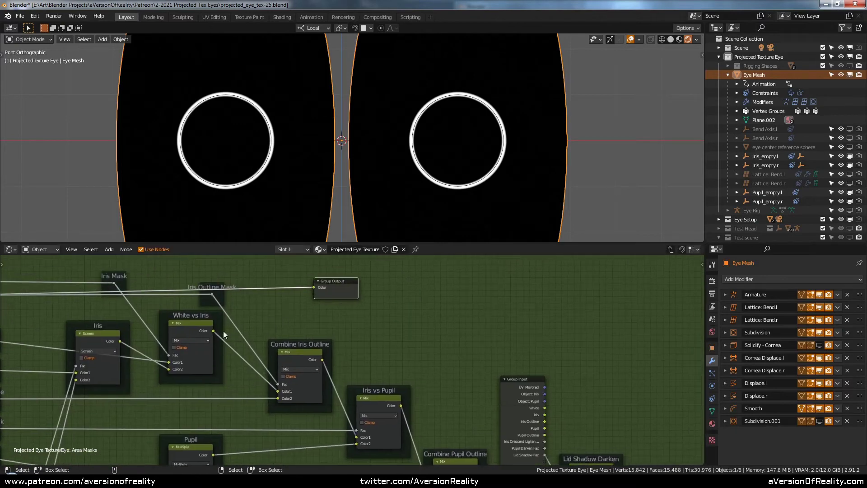
pyautogui.moveTo(213, 331); pyautogui.dragTo(258, 312)
pyautogui.moveTo(313, 286); pyautogui.dragTo(314, 287)
pyautogui.moveTo(337, 281); pyautogui.dragTo(425, 330)
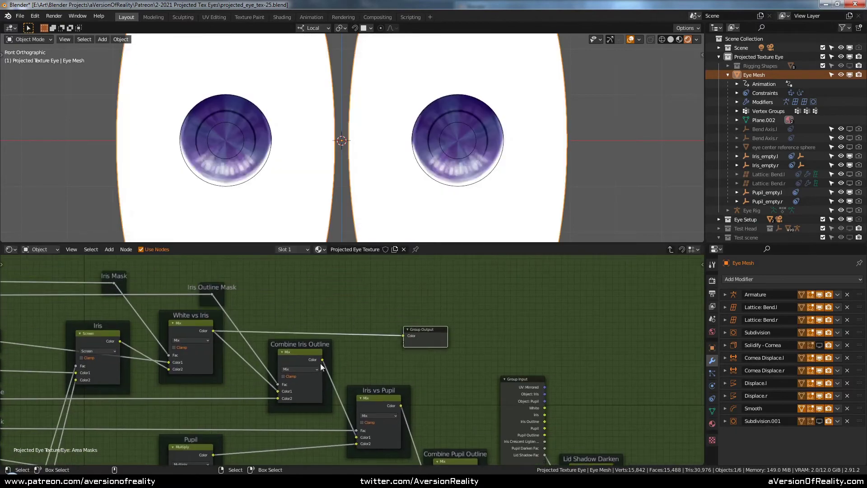
# Step: Preview Combine Iris Outline, Iris vs Pupil, then the final Lid Shadow Darken result
pyautogui.moveTo(322, 360); pyautogui.dragTo(411, 337)
pyautogui.moveTo(412, 340); pyautogui.dragTo(291, 296, button='middle')
pyautogui.scroll(2, 292, 296)
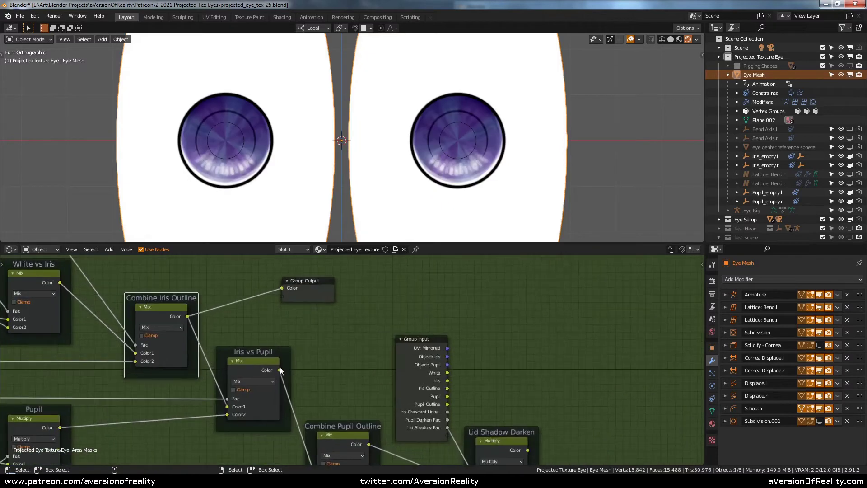
pyautogui.moveTo(279, 370); pyautogui.dragTo(287, 289)
pyautogui.moveTo(294, 284); pyautogui.dragTo(559, 390)
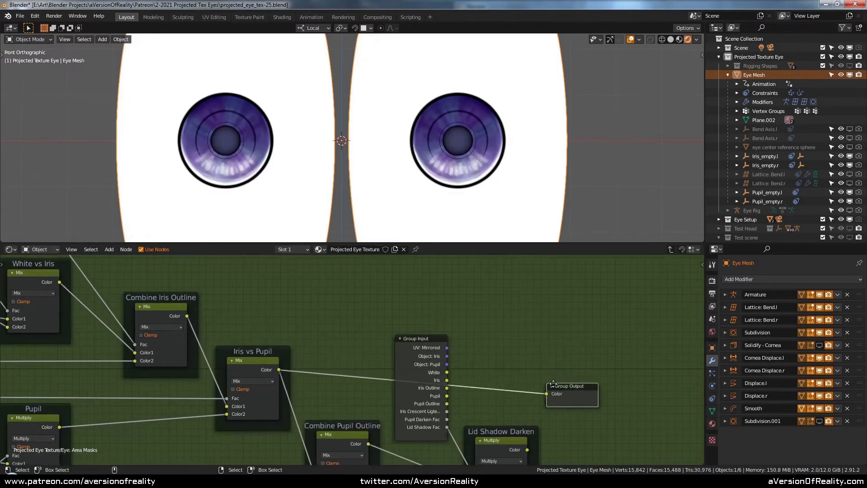
pyautogui.moveTo(559, 390); pyautogui.dragTo(395, 294, button='middle')
pyautogui.click(367, 348)
pyautogui.moveTo(364, 351)
pyautogui.mouseDown()
pyautogui.moveTo(385, 296)
pyautogui.moveTo(466, 339)
pyautogui.mouseUp()
# Step: Back in the main material, set Iris Crescent Lighten Fac 0.036 and Lid Shadow Fac 0.630
pyautogui.press('Tab')
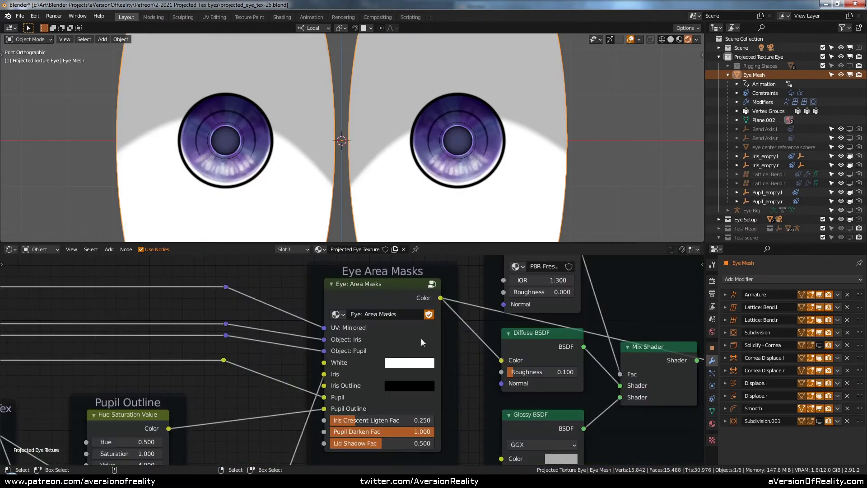
pyautogui.moveTo(265, 339); pyautogui.dragTo(329, 315, button='middle')
pyautogui.moveTo(473, 344); pyautogui.dragTo(380, 349, button='middle')
pyautogui.click(382, 351)
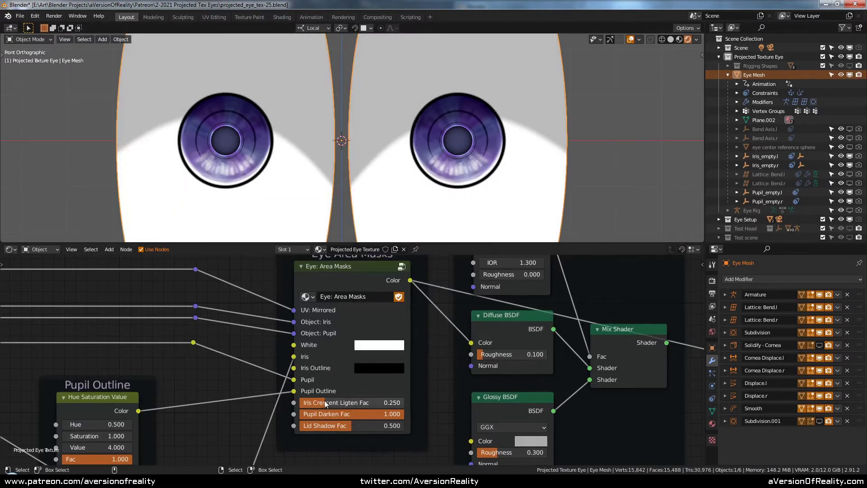
pyautogui.moveTo(332, 403)
pyautogui.mouseDown()
pyautogui.moveTo(343, 402)
pyautogui.moveTo(304, 402)
pyautogui.mouseUp()
pyautogui.moveTo(367, 414); pyautogui.dragTo(378, 428)
pyautogui.moveTo(426, 360); pyautogui.dragTo(437, 365, button='middle')
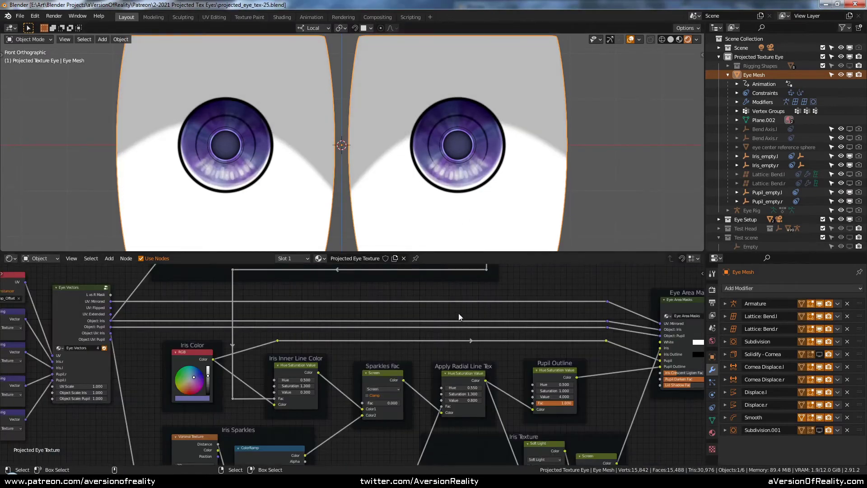
# Step: Change the Iris Color to teal
pyautogui.moveTo(454, 318); pyautogui.dragTo(445, 305, button='middle')
pyautogui.moveTo(364, 296); pyautogui.dragTo(398, 316, button='middle')
pyautogui.scroll(3, 289, 362)
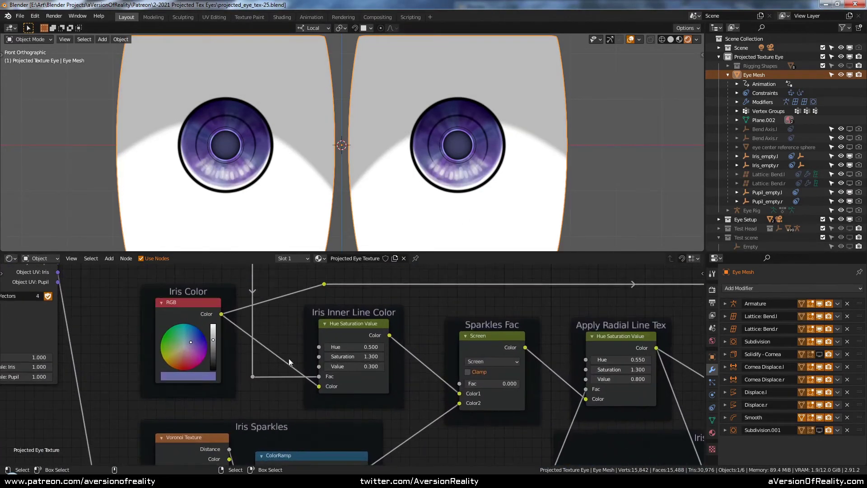
pyautogui.moveTo(185, 343); pyautogui.dragTo(182, 337)
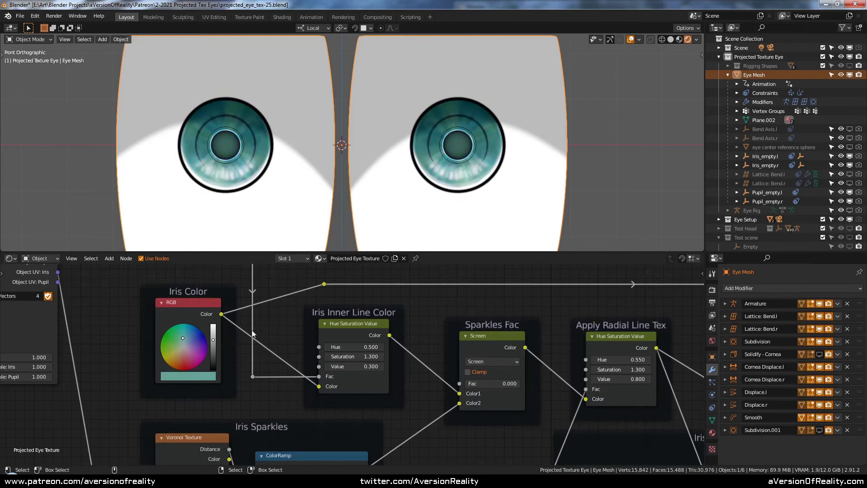
pyautogui.moveTo(476, 267); pyautogui.dragTo(454, 408, button='middle')
# Step: Try the Value at 0.115, restore it to 0.015, and adjust the iris-line noise scale
pyautogui.moveTo(465, 307); pyautogui.dragTo(410, 438, button='middle')
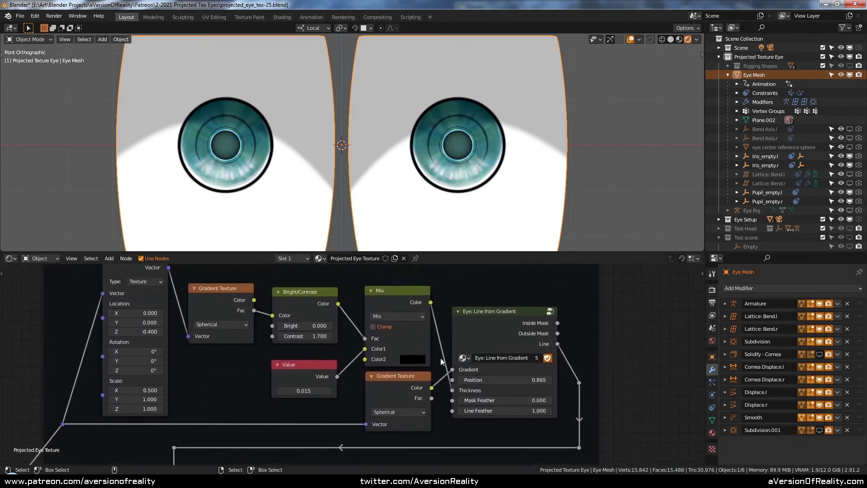
pyautogui.click(329, 390)
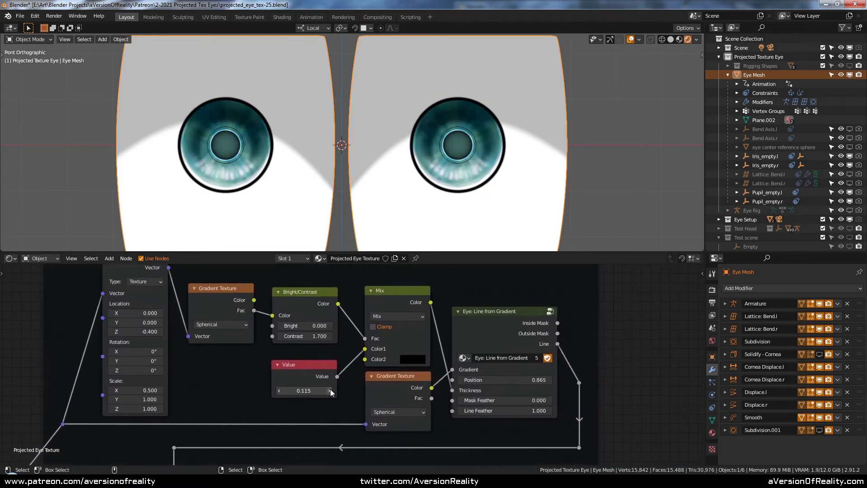
pyautogui.click(279, 390)
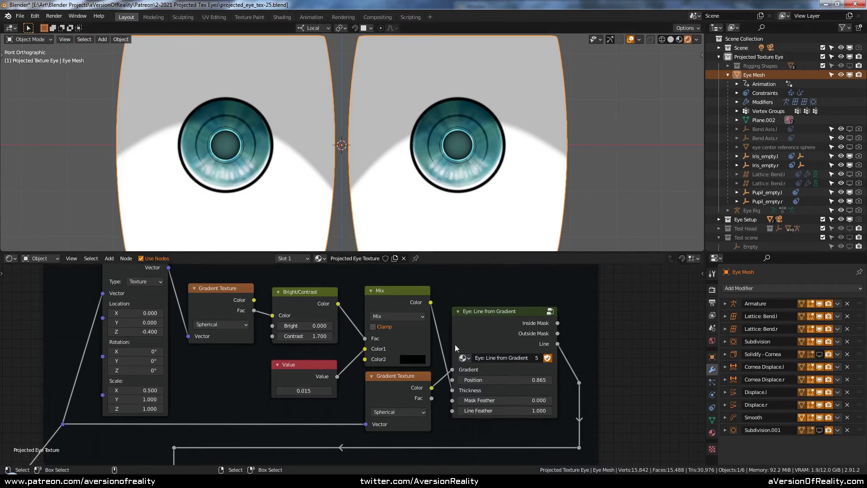
pyautogui.moveTo(388, 431); pyautogui.dragTo(342, 348, button='middle')
pyautogui.moveTo(343, 355); pyautogui.dragTo(383, 355)
pyautogui.moveTo(526, 337); pyautogui.dragTo(445, 438, button='middle')
# Step: Preview the irisl overlay-1 image's Color, then its Alpha, on the Material Output Surface
pyautogui.moveTo(521, 309); pyautogui.dragTo(492, 406, button='middle')
pyautogui.moveTo(400, 323); pyautogui.dragTo(382, 355, button='middle')
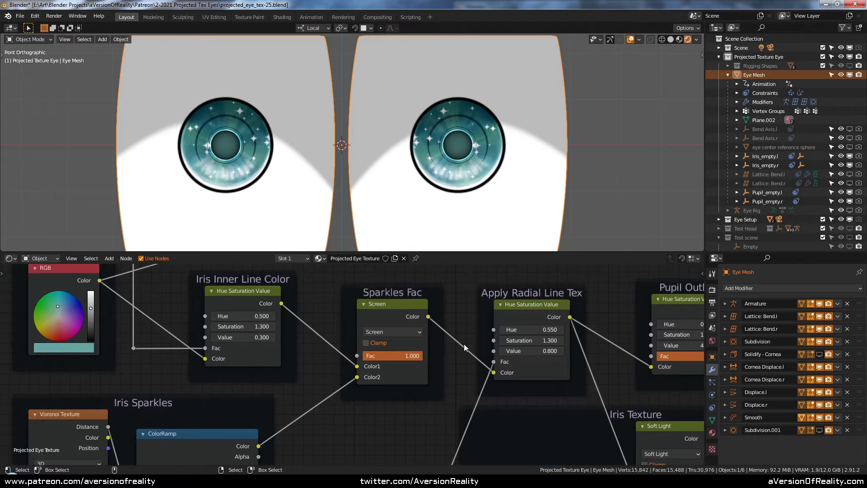
pyautogui.scroll(-3, 464, 343)
pyautogui.moveTo(464, 343); pyautogui.dragTo(424, 336, button='middle')
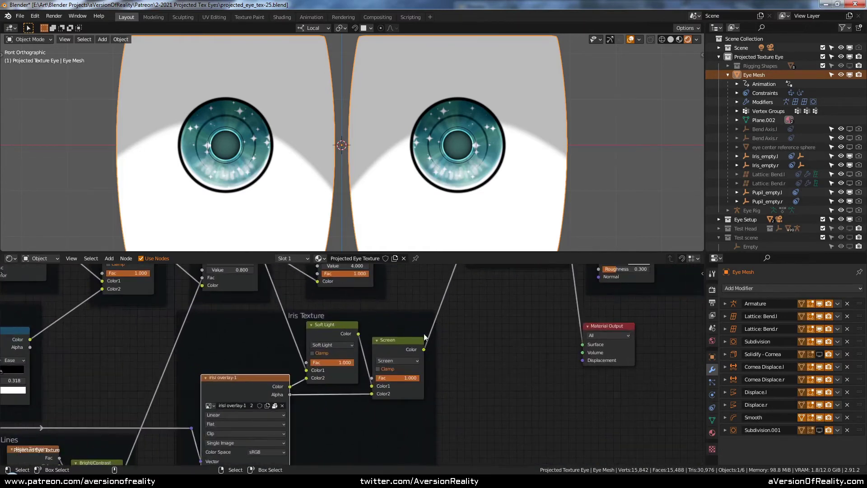
pyautogui.moveTo(288, 387); pyautogui.dragTo(582, 345)
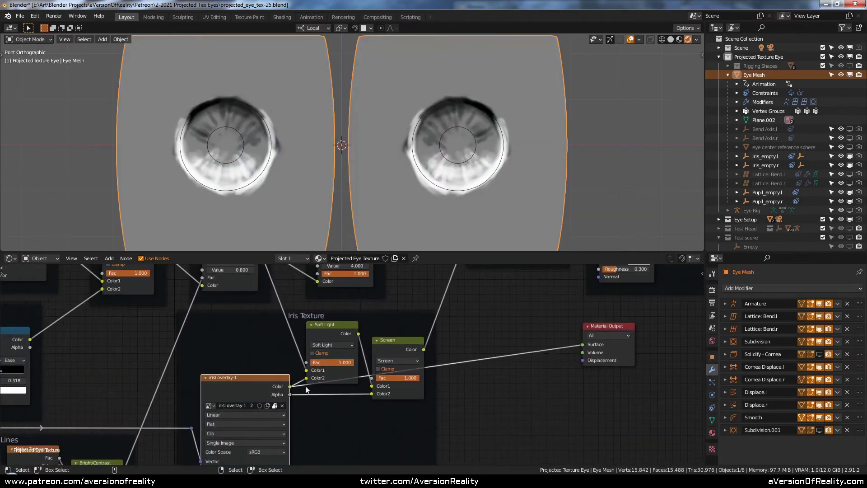
pyautogui.moveTo(289, 394); pyautogui.dragTo(582, 344)
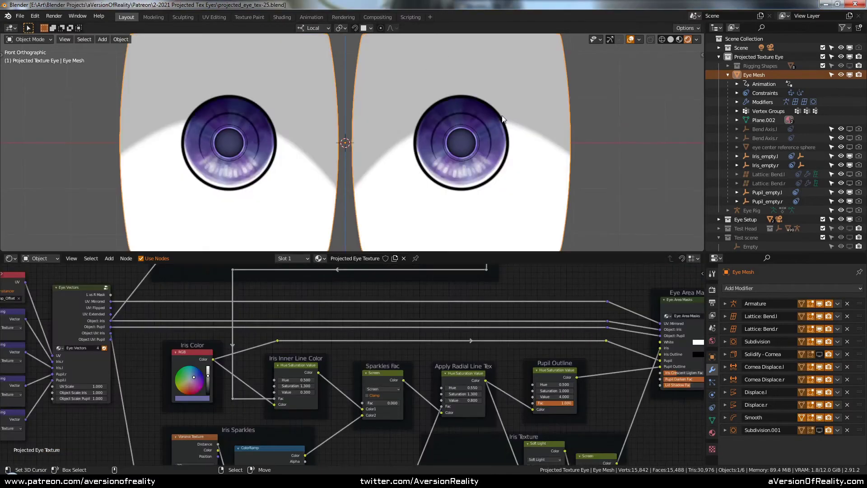
# Step: Inside Eye: Area Masks, drag the Fake Lid Shadow RGB Curves point so it dips mid-curve
pyautogui.click(677, 302)
pyautogui.press('Tab')
pyautogui.moveTo(598, 376); pyautogui.dragTo(519, 289, button='middle')
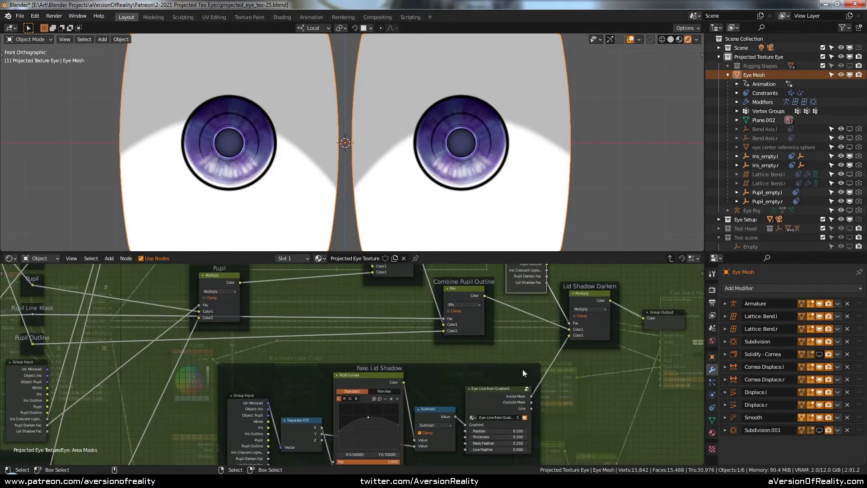
pyautogui.moveTo(522, 369); pyautogui.dragTo(526, 310, button='middle')
pyautogui.scroll(2, 391, 349)
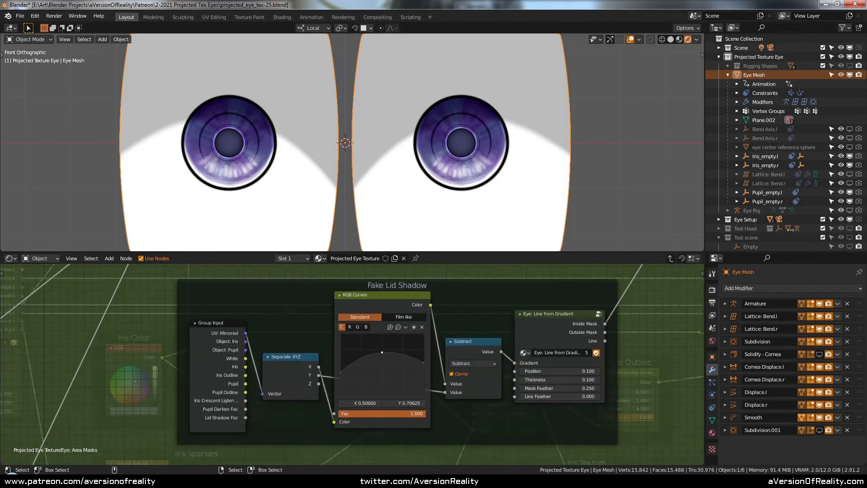
pyautogui.moveTo(381, 351); pyautogui.dragTo(383, 347)
pyautogui.scroll(-2, 381, 346)
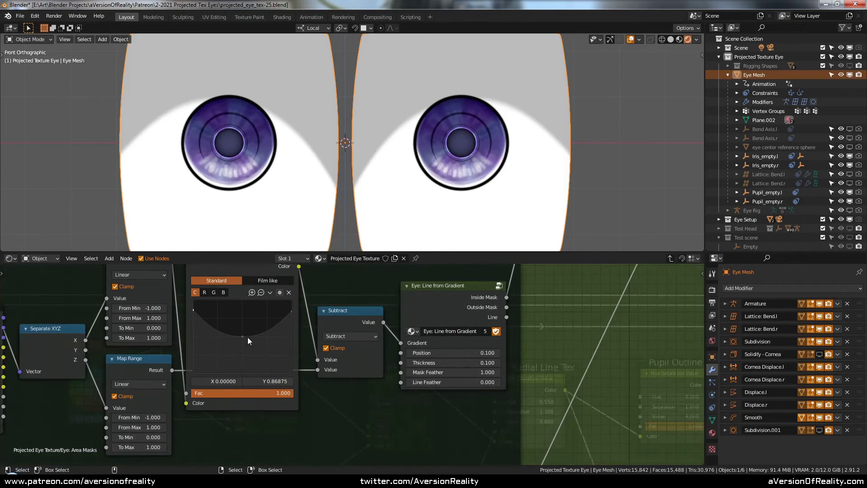
pyautogui.moveTo(243, 328); pyautogui.dragTo(245, 335)
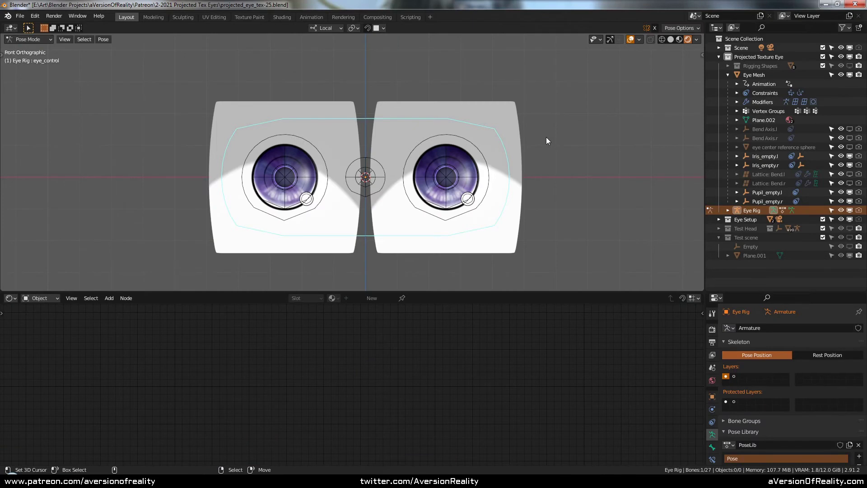
# Step: Test moving the eye control from two angles, cancel, and return to front view
pyautogui.press('g')
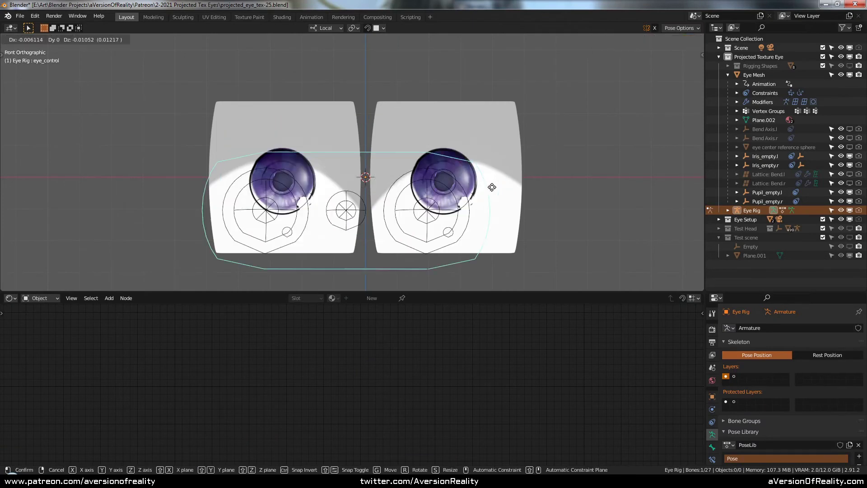
pyautogui.rightClick(460, 124)
pyautogui.scroll(-3, 459, 123)
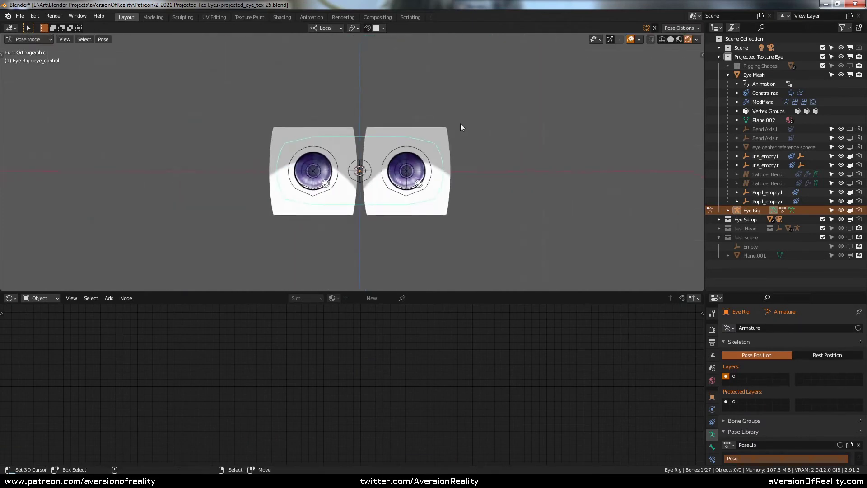
pyautogui.moveTo(459, 124); pyautogui.dragTo(420, 164, button='middle')
pyautogui.press('g')
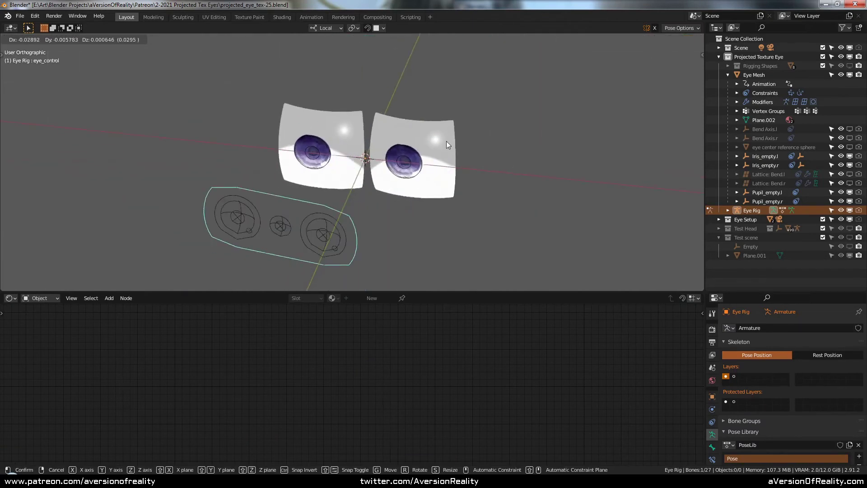
pyautogui.rightClick(446, 143)
pyautogui.press('KP_1')
pyautogui.scroll(2, 469, 160)
# Step: Test moving and scaling the left eye's control without keeping changes
pyautogui.click(426, 138)
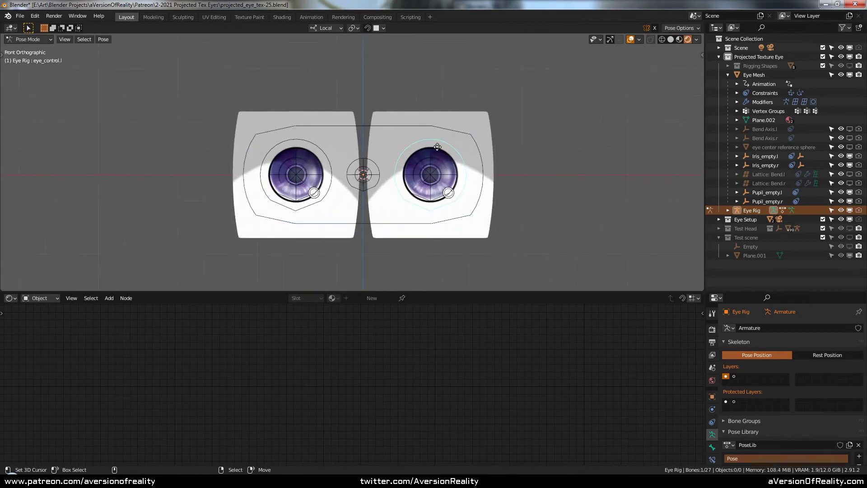
pyautogui.press('g')
pyautogui.press('Escape')
pyautogui.scroll(2, 445, 170)
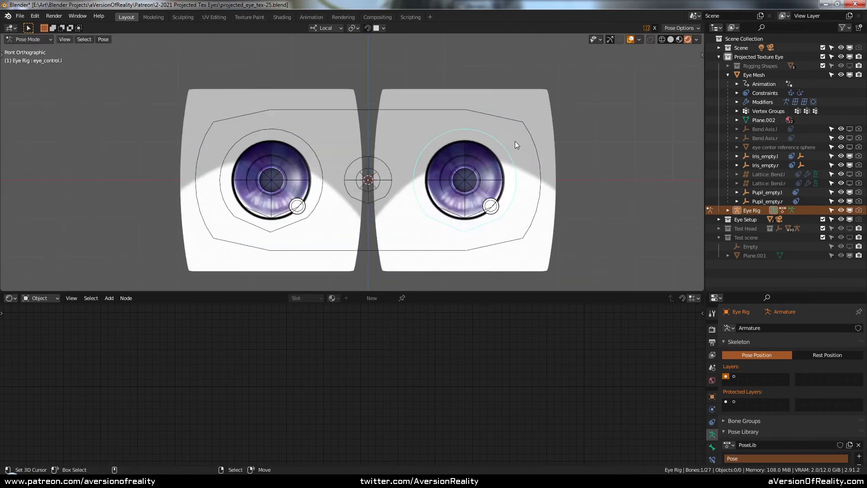
pyautogui.press('s')
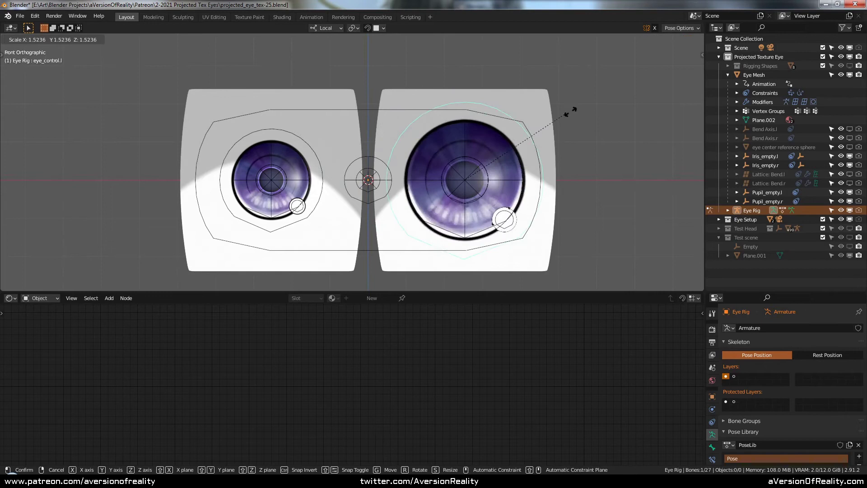
pyautogui.press('Escape')
# Step: Preview resizing the left iris, left pupil and both irises, cancelling each
pyautogui.click(486, 149)
pyautogui.press('s')
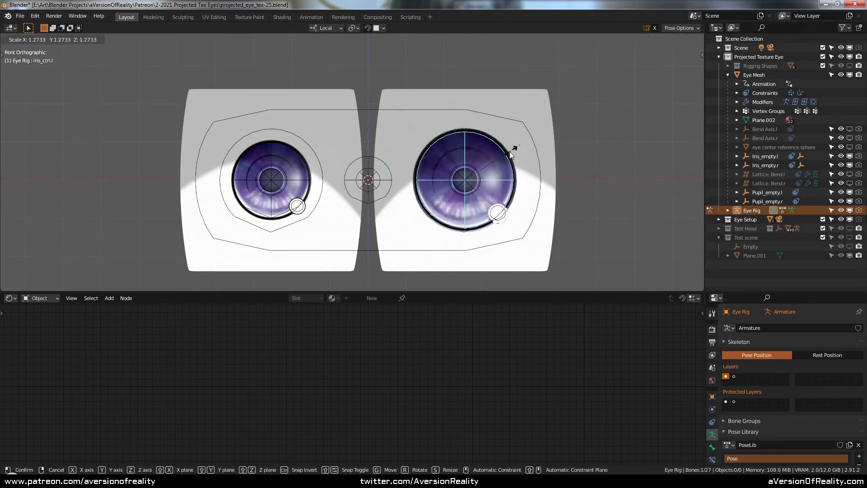
pyautogui.press('Escape')
pyautogui.click(477, 167)
pyautogui.press('s')
pyautogui.press('Escape')
pyautogui.click(390, 167)
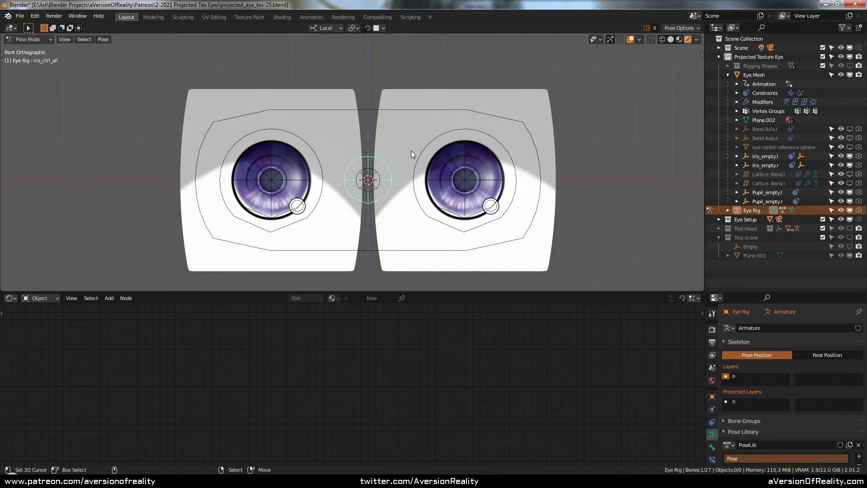
pyautogui.press('s')
pyautogui.press('Escape')
pyautogui.press('s')
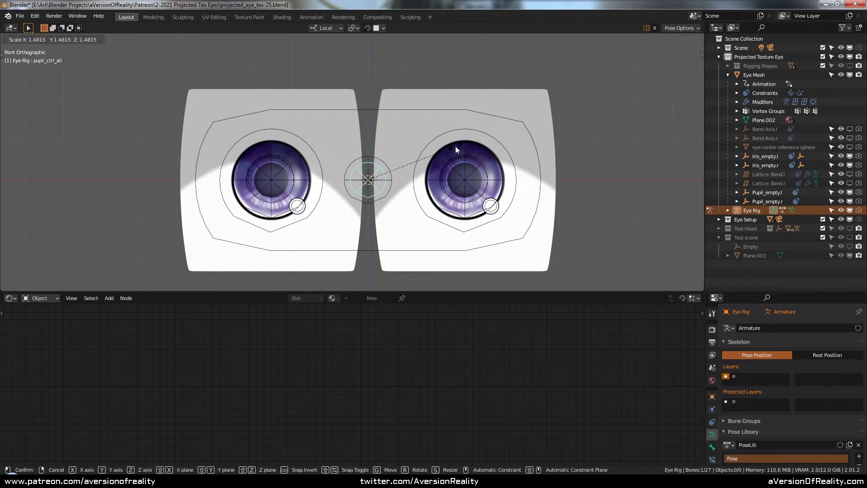
pyautogui.press('Escape')
# Step: Test rotating the left eye's control, cancel it, and save projected_eye_tex-25.blend
pyautogui.click(481, 133)
pyautogui.press('r')
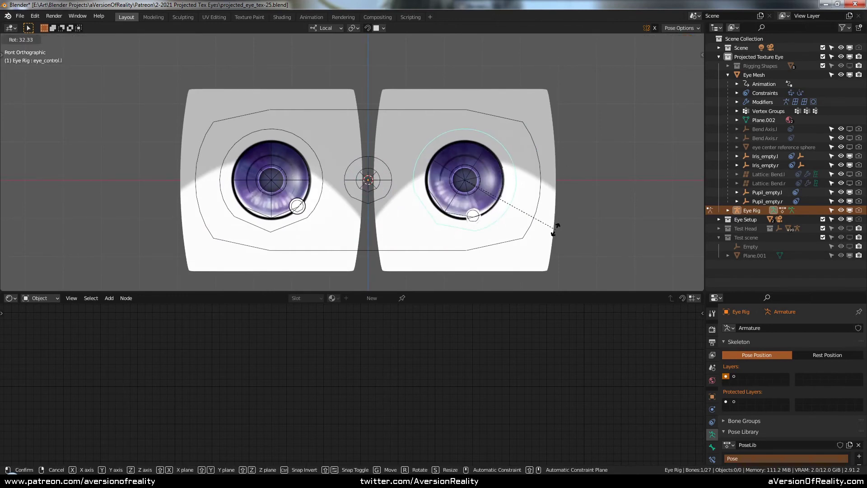
pyautogui.press('Escape')
pyautogui.scroll(-4, 559, 170)
pyautogui.hotkey('ctrl', 's')
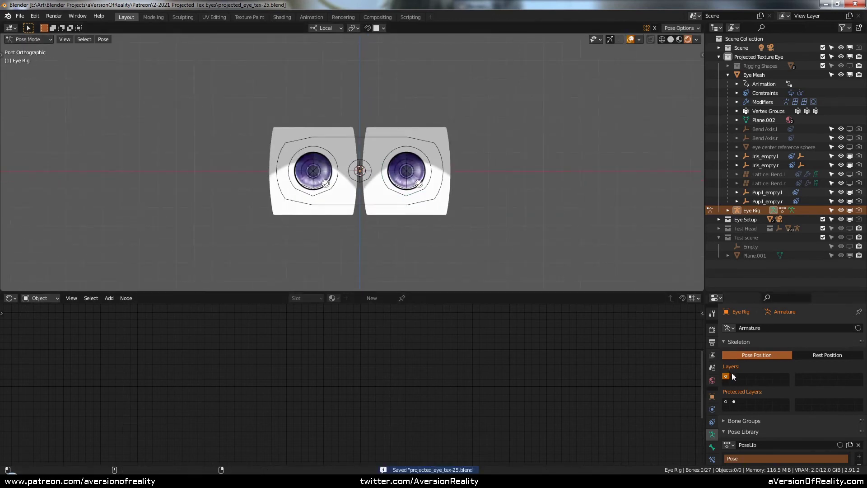
# Step: Show armature layer 2 and test moving/rotating the eye.l control on local X and Z, cancelled
pyautogui.keyDown('shift'); pyautogui.click(733, 376); pyautogui.keyUp('shift')
pyautogui.moveTo(595, 257); pyautogui.dragTo(532, 152, button='middle')
pyautogui.press('g')
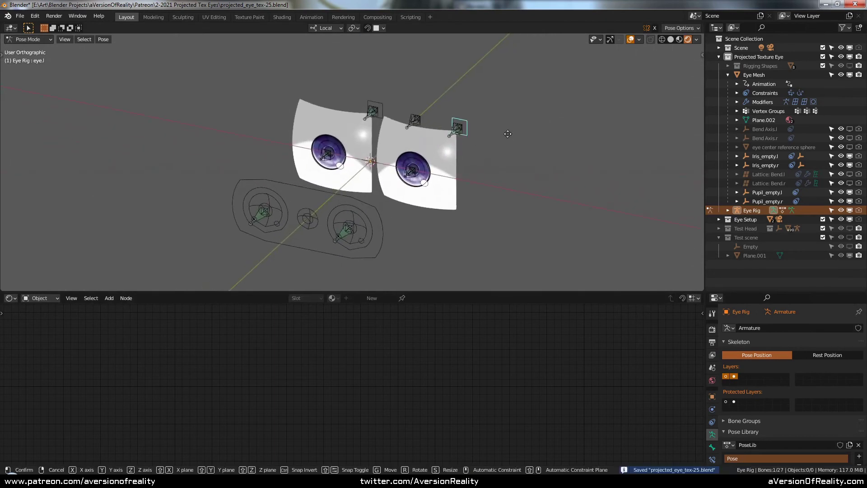
pyautogui.press('x')
pyautogui.press('r')
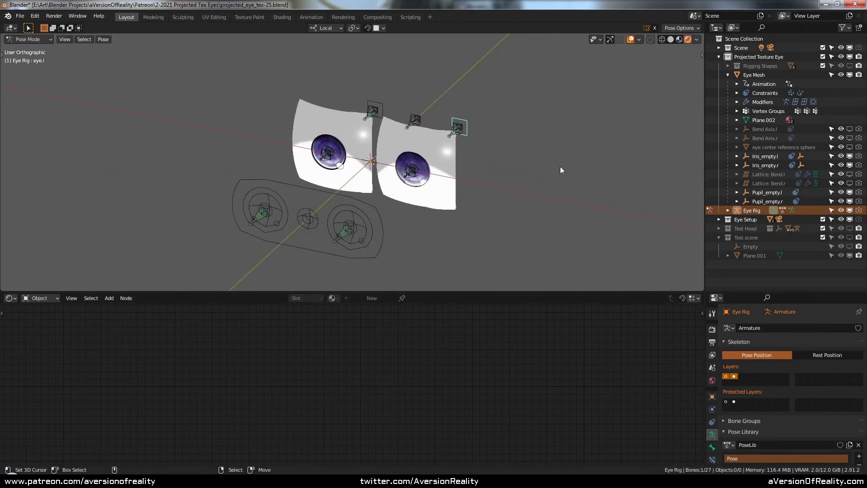
pyautogui.press('z')
pyautogui.rightClick(561, 153)
# Step: Test moving the eye_root control along local Z, then cancel
pyautogui.click(405, 126)
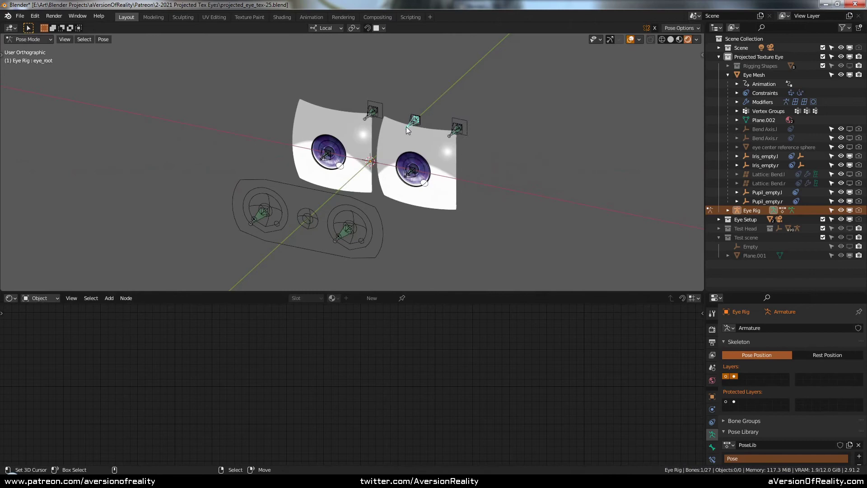
pyautogui.press('g')
pyautogui.press('z')
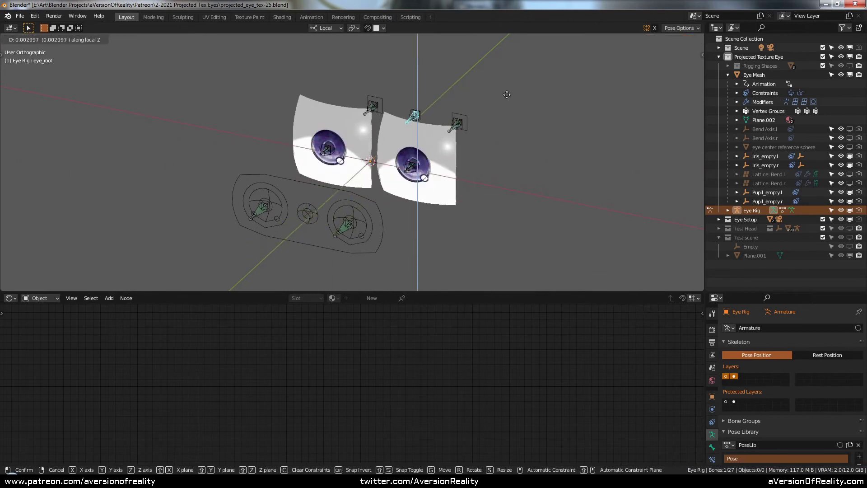
pyautogui.rightClick(504, 163)
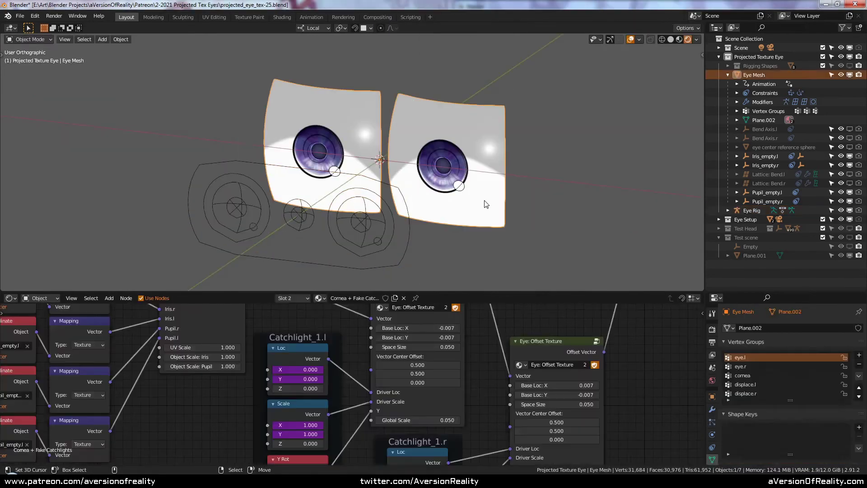
# Step: Put the Eye Rig into Pose Mode and select the catchlight-1.l bone
pyautogui.moveTo(527, 313); pyautogui.dragTo(519, 347, button='middle')
pyautogui.scroll(1, 444, 373)
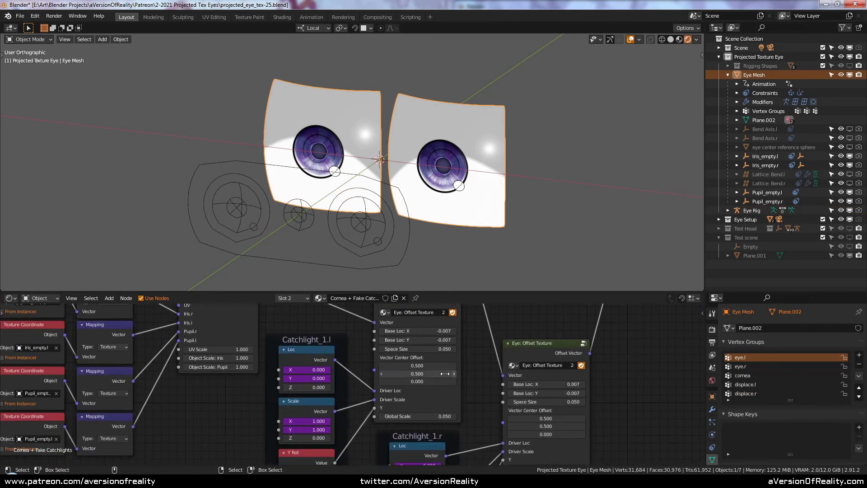
pyautogui.moveTo(464, 354); pyautogui.dragTo(462, 328, button='middle')
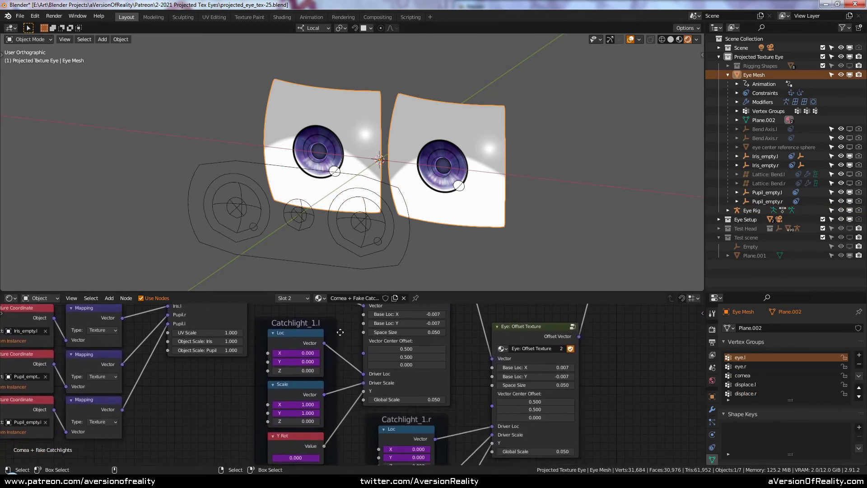
pyautogui.click(383, 239)
pyautogui.hotkey('ctrl', 'Tab')
pyautogui.click(378, 241)
pyautogui.scroll(1, 476, 223)
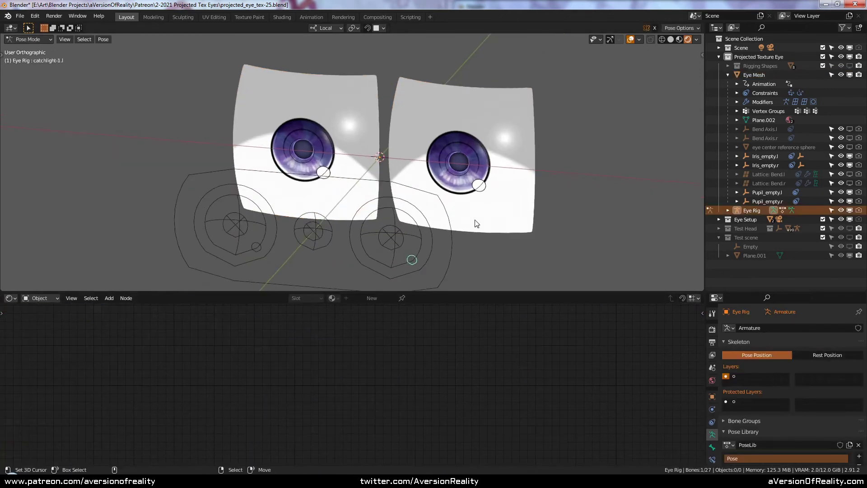
# Step: Move the catchlight along local X, then along local Z
pyautogui.press('g')
pyautogui.press('x')
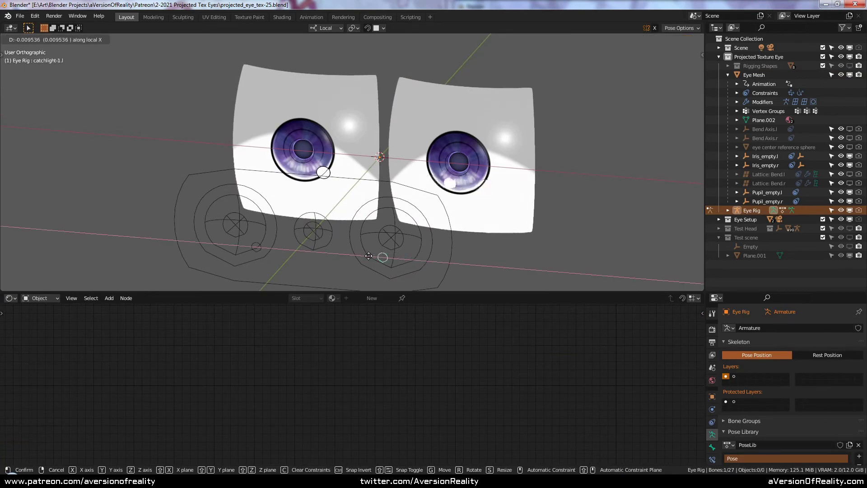
pyautogui.click(360, 257)
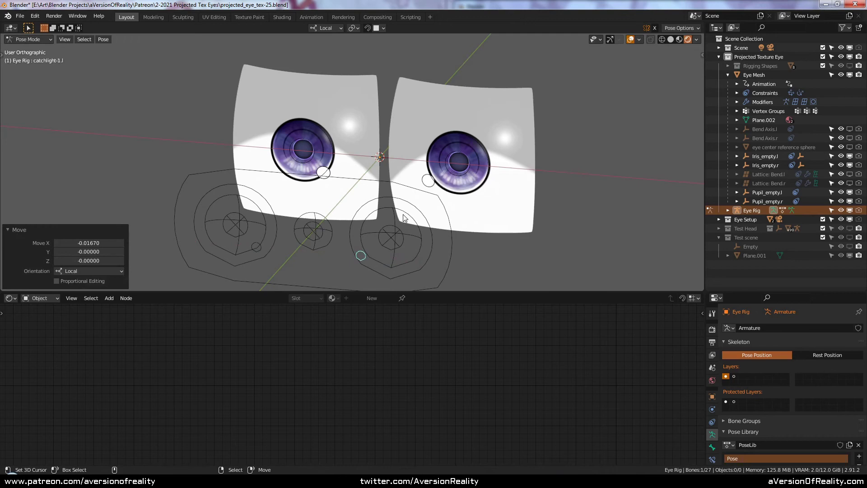
pyautogui.press('g')
pyautogui.press('x')
pyautogui.click(401, 246)
pyautogui.press('g')
pyautogui.press('z')
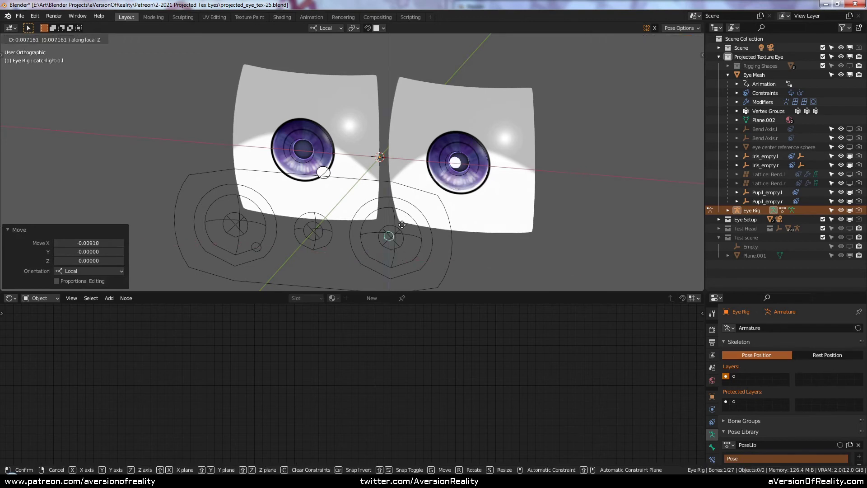
pyautogui.click(405, 242)
# Step: Squeeze the catchlight to 0.409 on X, testing then cancelling a Y rotation
pyautogui.press('s')
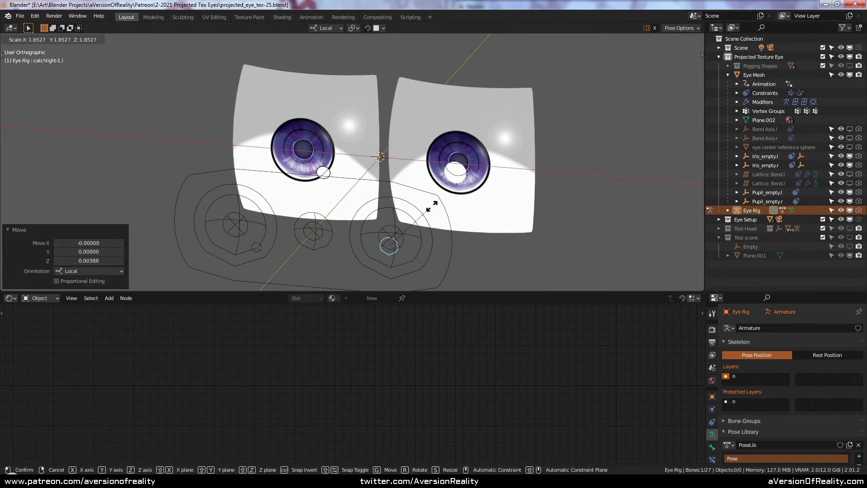
pyautogui.press('x')
pyautogui.click(450, 212)
pyautogui.press('r')
pyautogui.press('y')
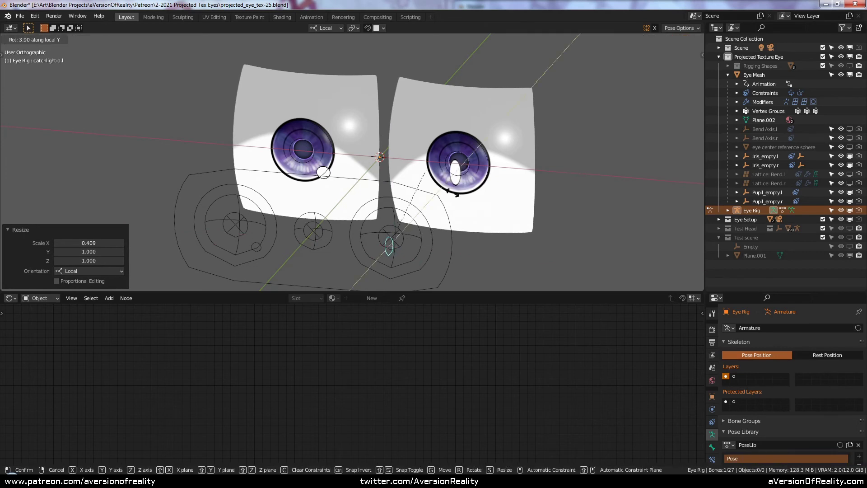
pyautogui.rightClick(582, 176)
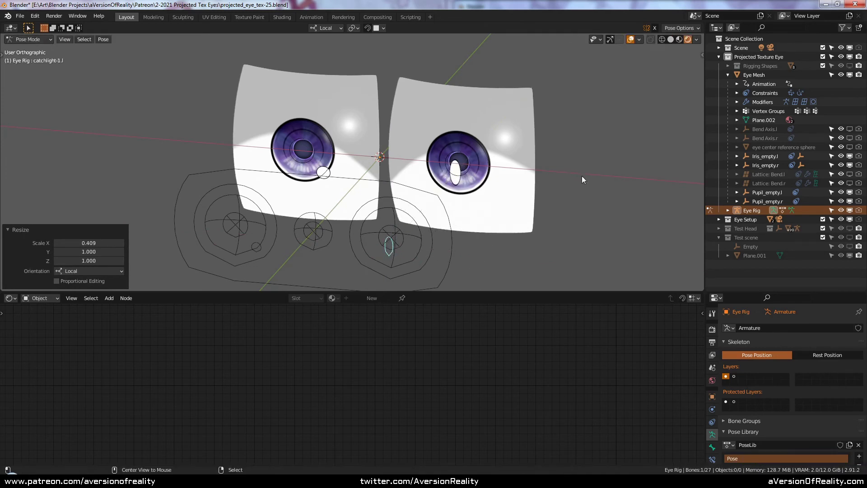
pyautogui.hotkey('alt', 'r')
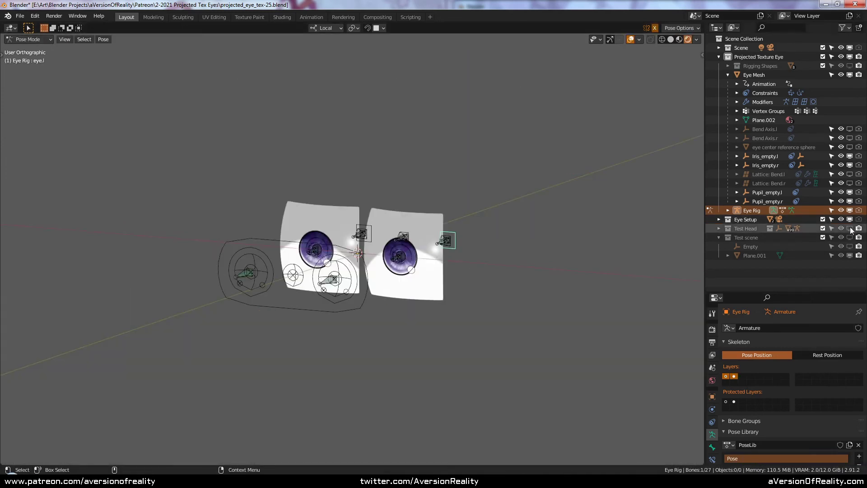
# Step: Show the Test Head in the viewport and orbit up to view its face
pyautogui.click(850, 228)
pyautogui.scroll(3, 575, 206)
pyautogui.moveTo(576, 205); pyautogui.dragTo(588, 177, button='middle')
# Step: Roughly fit the left eye to the face: shift on local X, rotate on local Z, shift on local Y
pyautogui.press('g')
pyautogui.press('x')
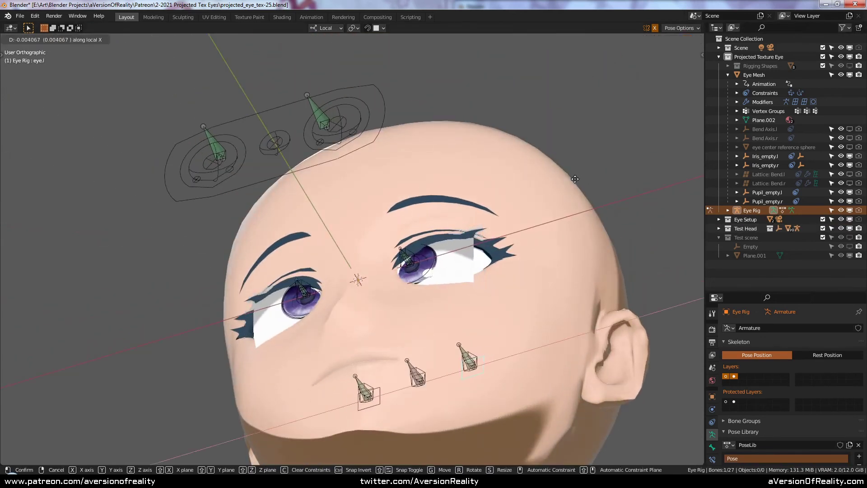
pyautogui.click(536, 152)
pyautogui.press('r')
pyautogui.press('z')
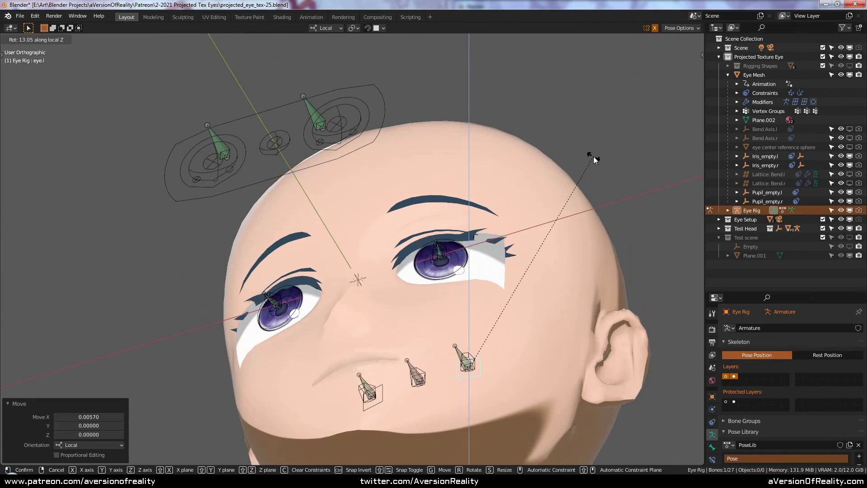
pyautogui.click(592, 158)
pyautogui.press('g')
pyautogui.press('y')
pyautogui.click(590, 160)
# Step: Refine the left eye's fit with a local X nudge and a 2° local Z rotation
pyautogui.press('g')
pyautogui.press('x')
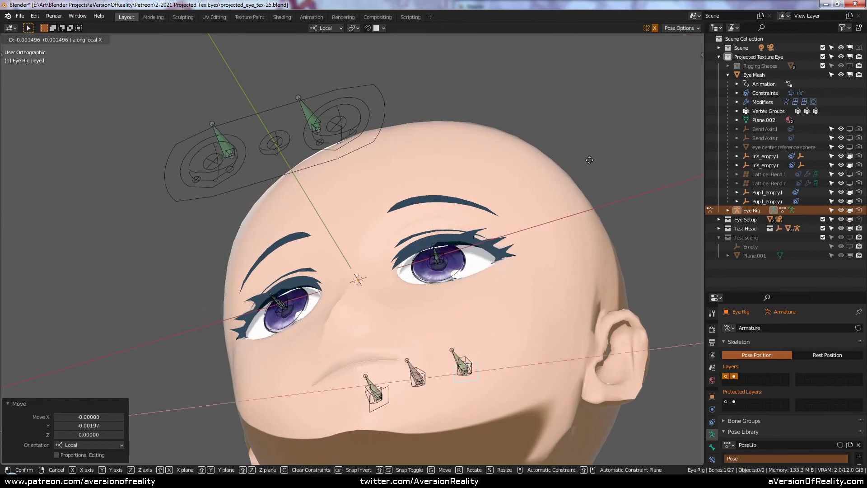
pyautogui.click(559, 153)
pyautogui.moveTo(559, 153); pyautogui.dragTo(580, 174, button='middle')
pyautogui.press('r')
pyautogui.press('z')
pyautogui.click(580, 135)
# Step: Make the Bend Axis.l and Bend Axis.r empties visible, then select Bend Axis.l
pyautogui.scroll(-3, 576, 172)
pyautogui.scroll(2, 579, 173)
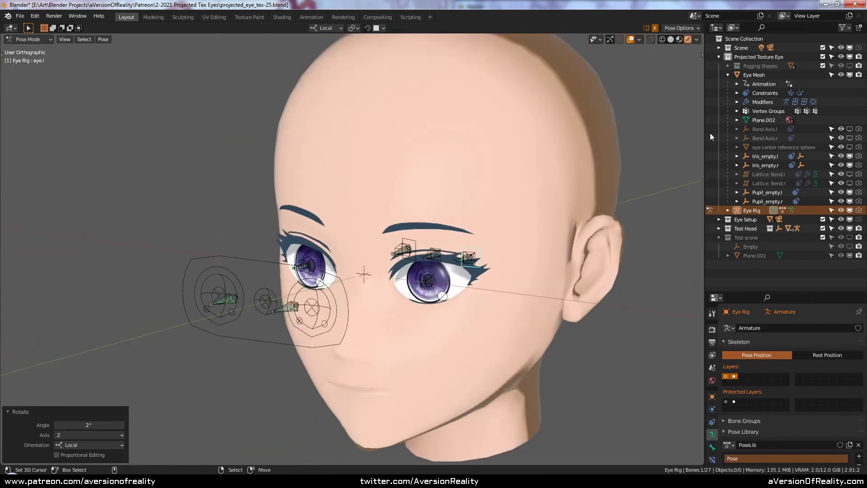
pyautogui.click(849, 130)
pyautogui.click(849, 138)
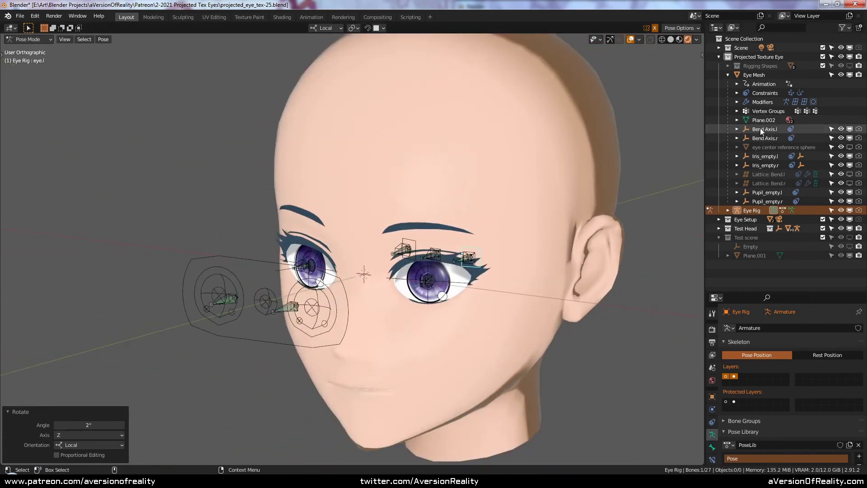
pyautogui.click(760, 128)
# Step: Show both bend lattices and select Lattice: Bend.l and Lattice: Bend.r
pyautogui.click(765, 136)
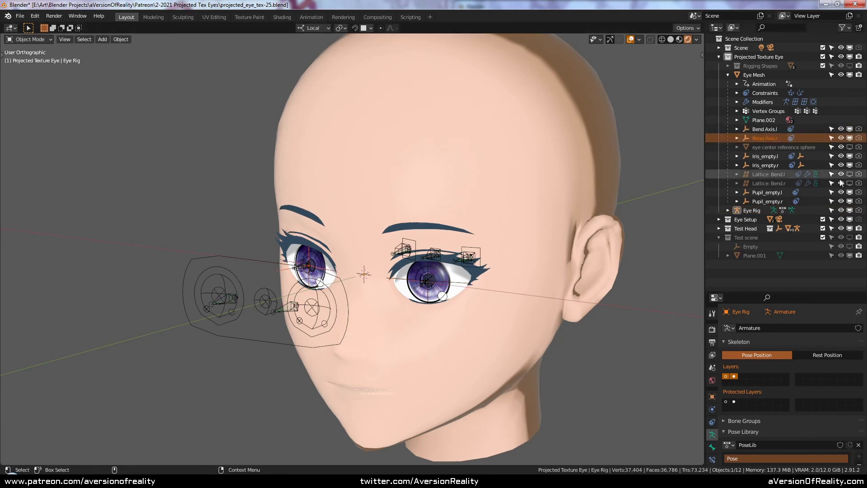
pyautogui.moveTo(841, 174); pyautogui.dragTo(840, 182)
pyautogui.click(760, 174)
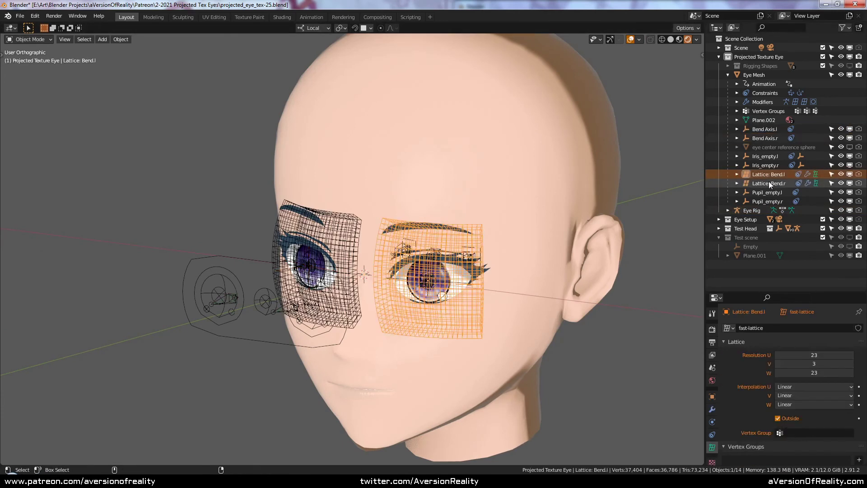
pyautogui.keyDown('shift'); pyautogui.click(768, 183); pyautogui.keyUp('shift')
# Step: Select the eye mesh and inspect its modifier stack
pyautogui.click(453, 284)
pyautogui.click(711, 408)
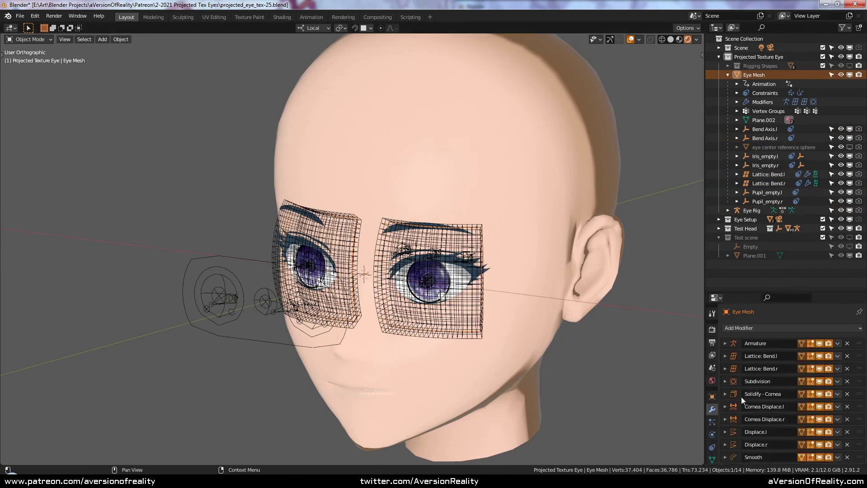
pyautogui.keyDown('shift'); pyautogui.moveTo(465, 277); pyautogui.dragTo(456, 268, button='middle'); pyautogui.keyUp('shift')
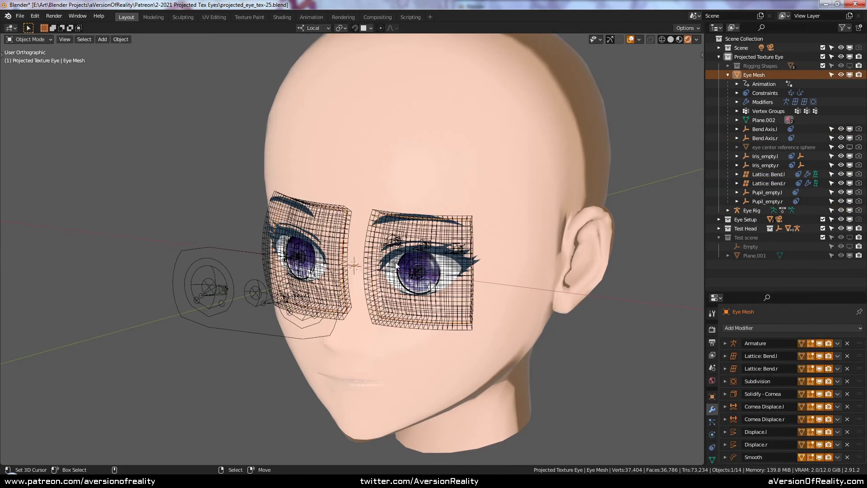
# Step: Select the eye rig and switch it to pose mode
pyautogui.rightClick(251, 253)
pyautogui.keyDown('shift'); pyautogui.moveTo(559, 204); pyautogui.dragTo(549, 190, button='middle'); pyautogui.keyUp('shift')
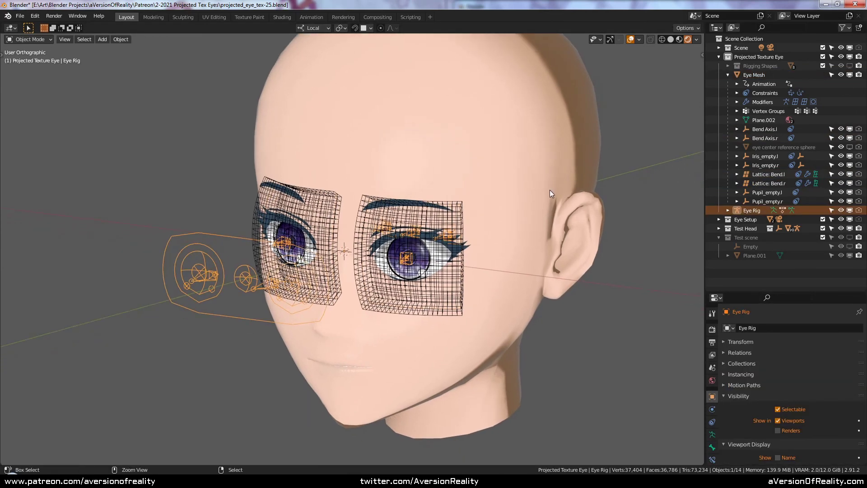
pyautogui.hotkey('ctrl', 'Tab')
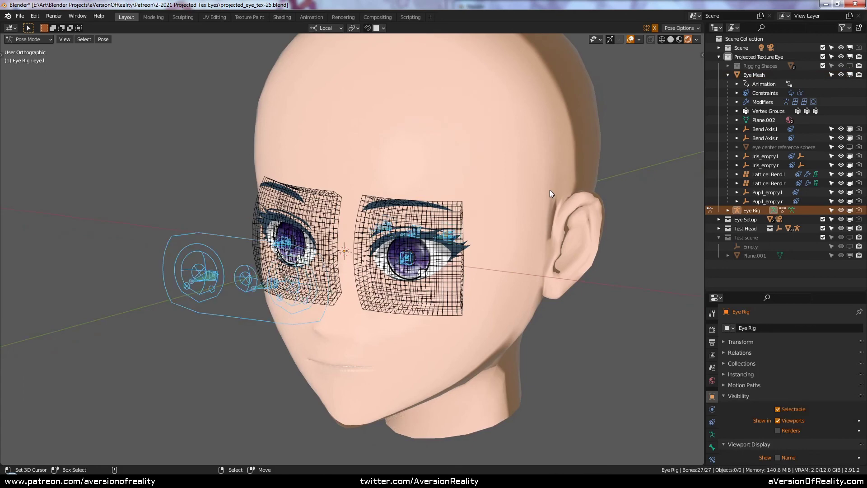